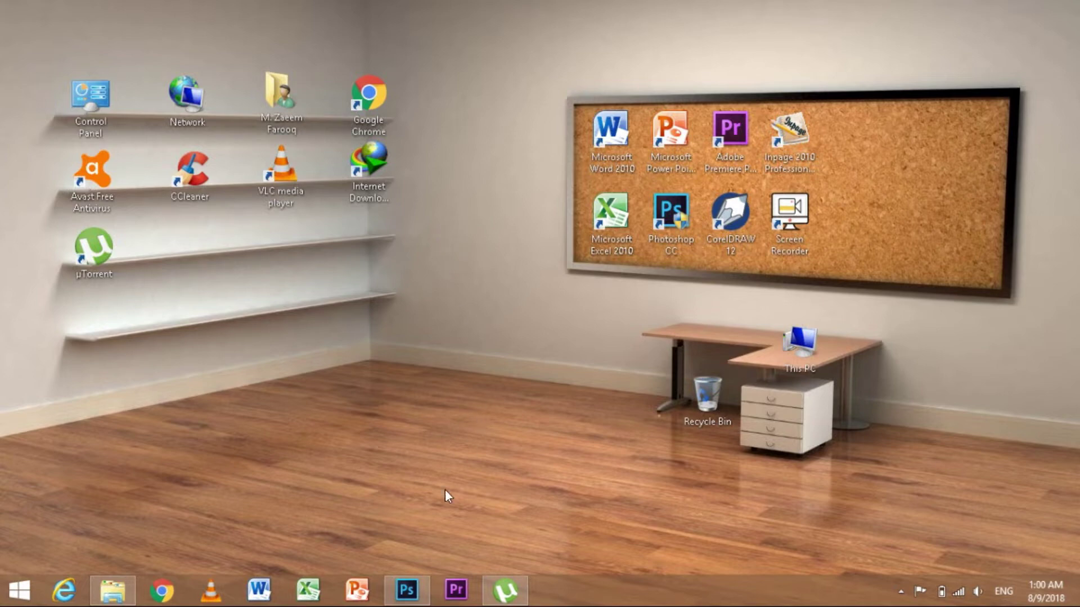
Preview the Color Lookup adjustment on the temple-path photo and cancel it, leaving colours unchanged.
click(406, 590)
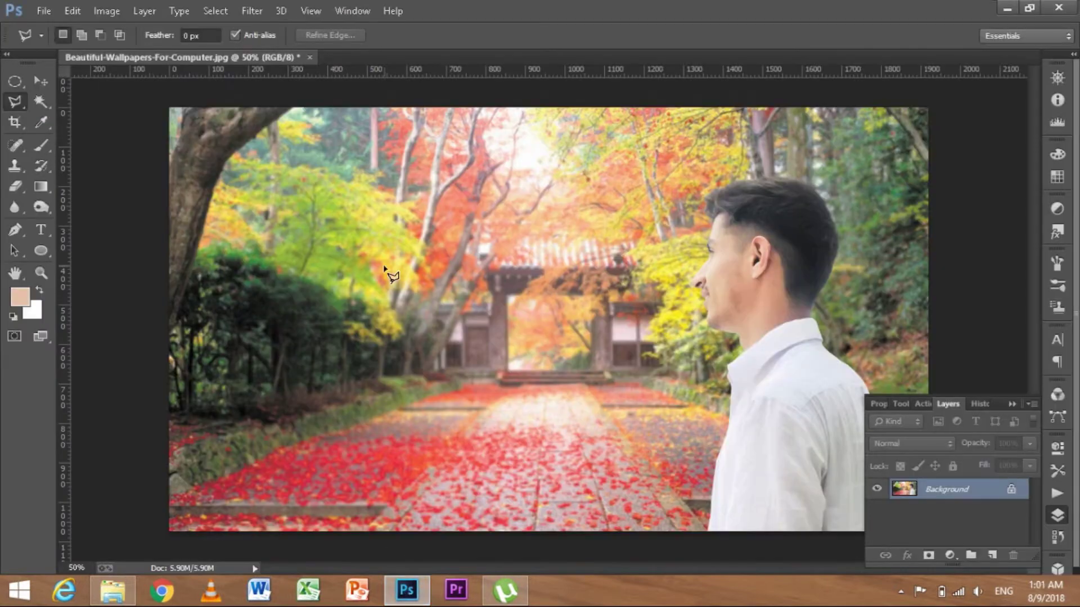
click(106, 10)
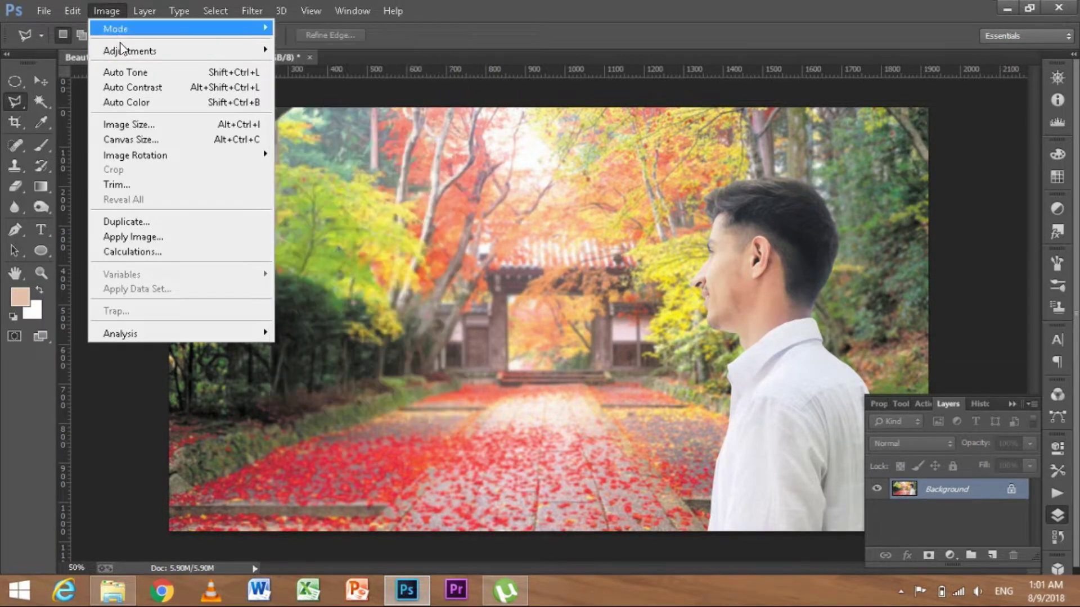
mouse_move(130, 51)
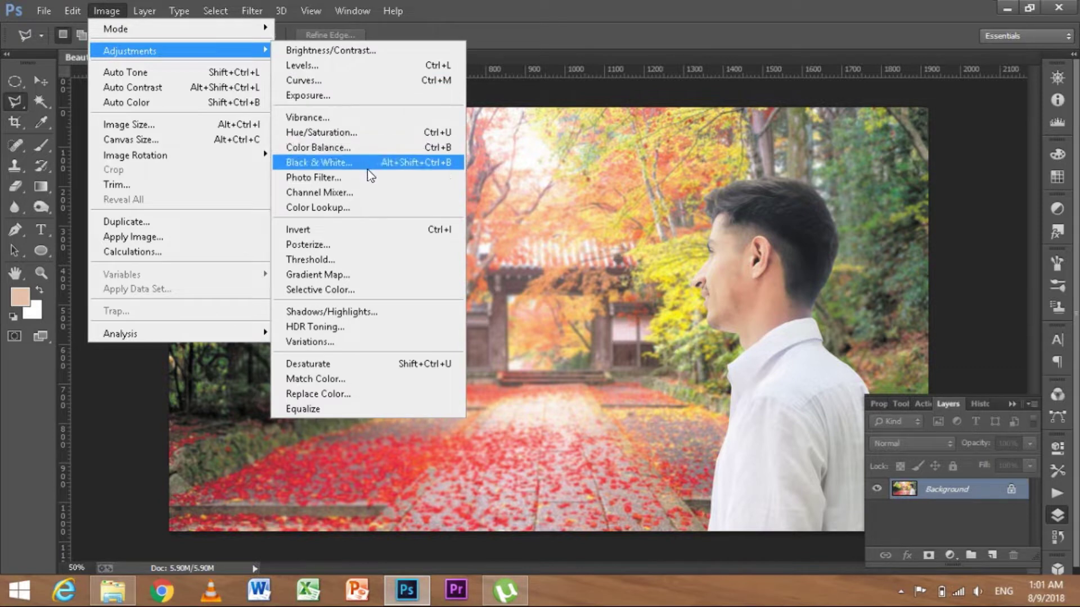
click(373, 208)
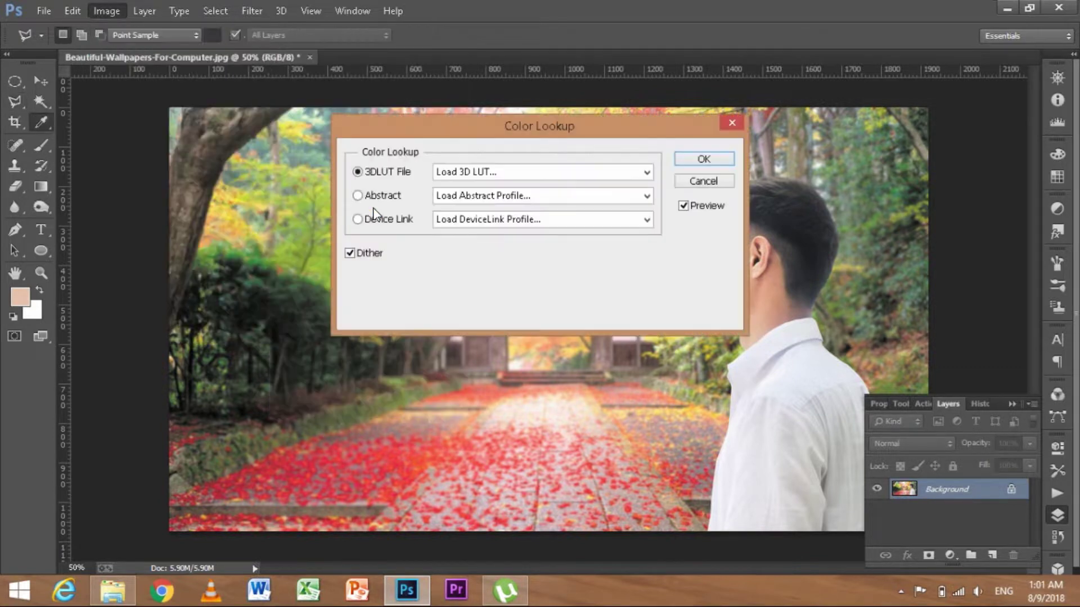
drag(520, 141, 504, 203)
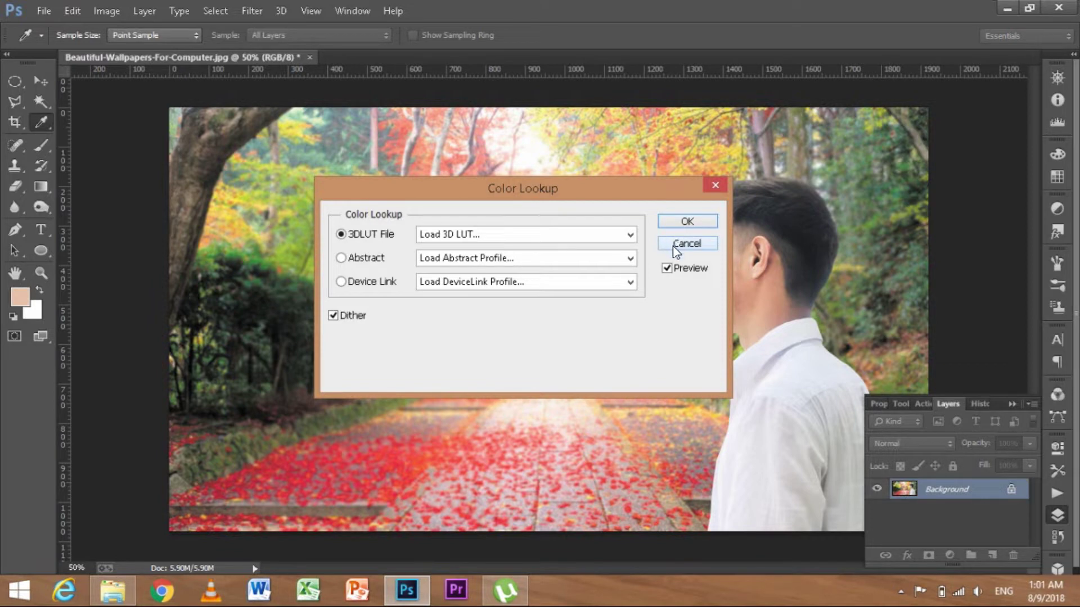
click(673, 245)
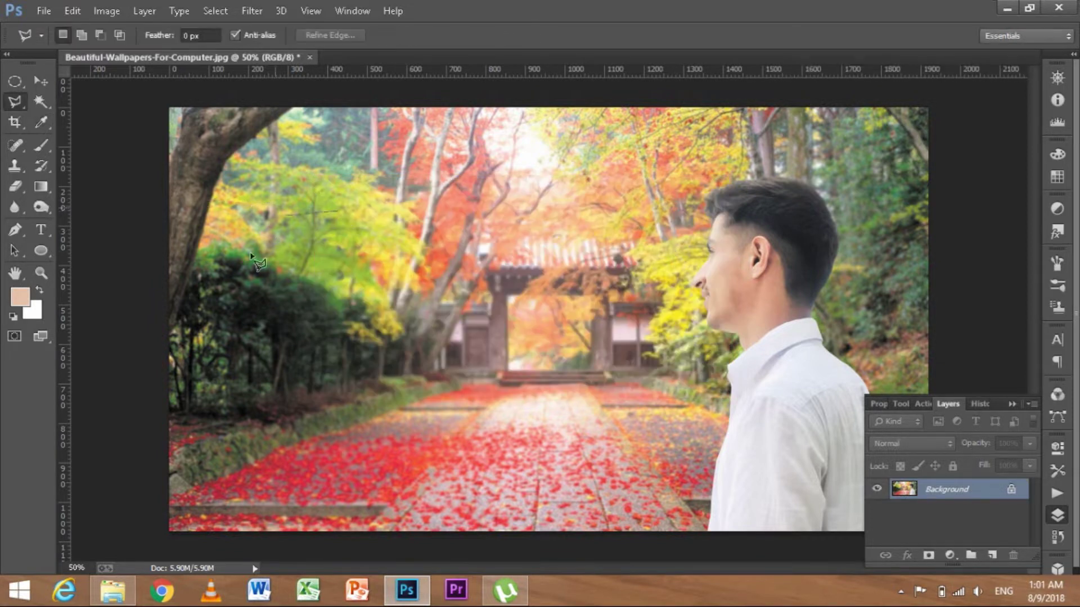
Draw a triangular Polygonal Lasso selection of bushes and ground beside the path's left edge.
click(339, 212)
click(219, 300)
click(354, 410)
click(526, 261)
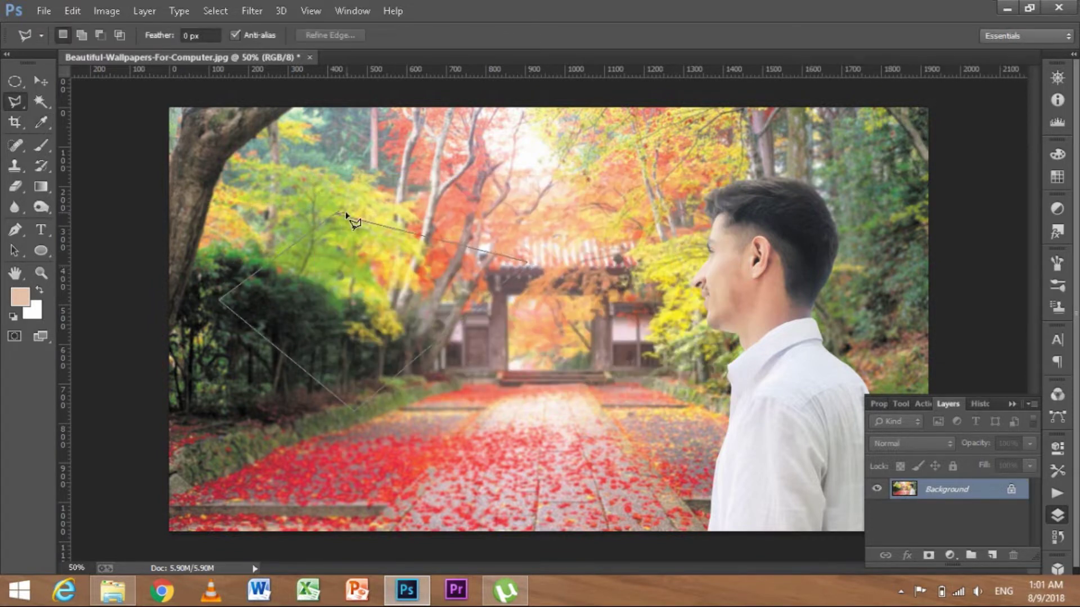
click(340, 214)
key(ctrl+d)
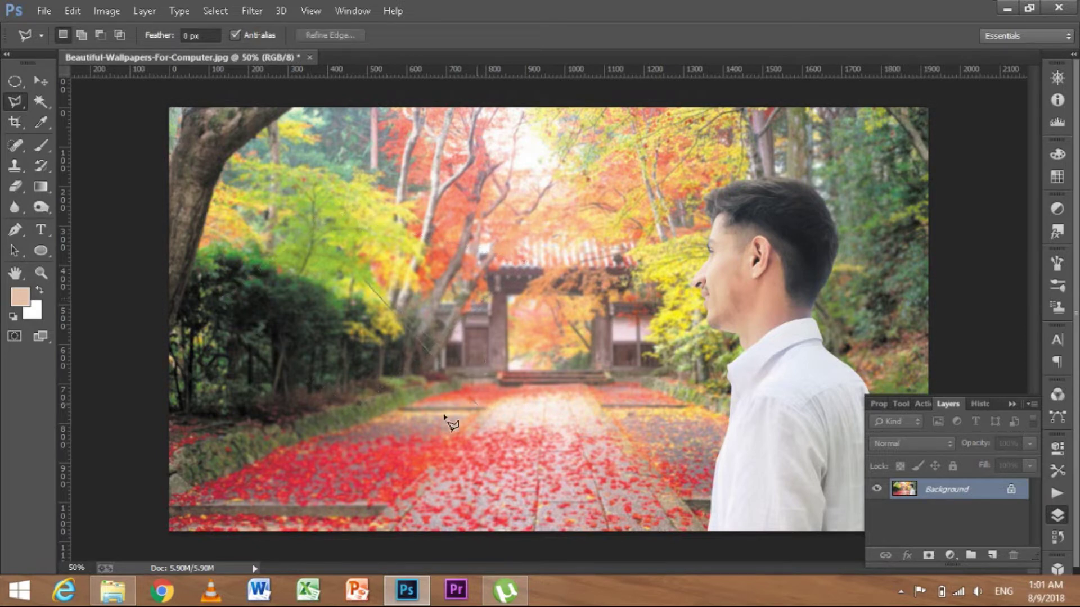
double_click(357, 416)
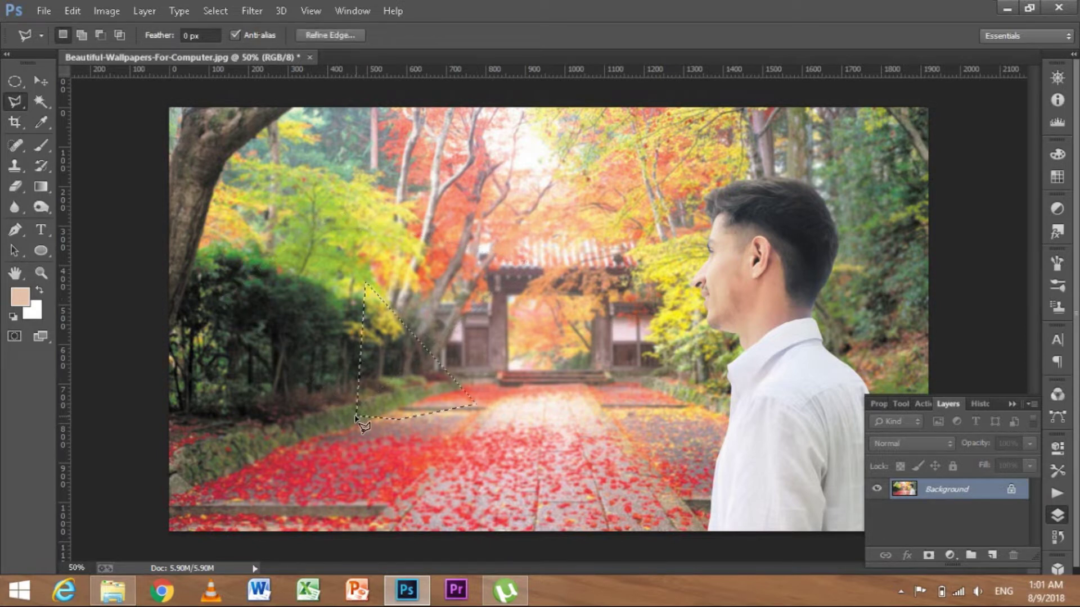
Preview the Moonlight.3DL colour lookup on the triangle, then cancel it.
click(109, 17)
mouse_move(129, 51)
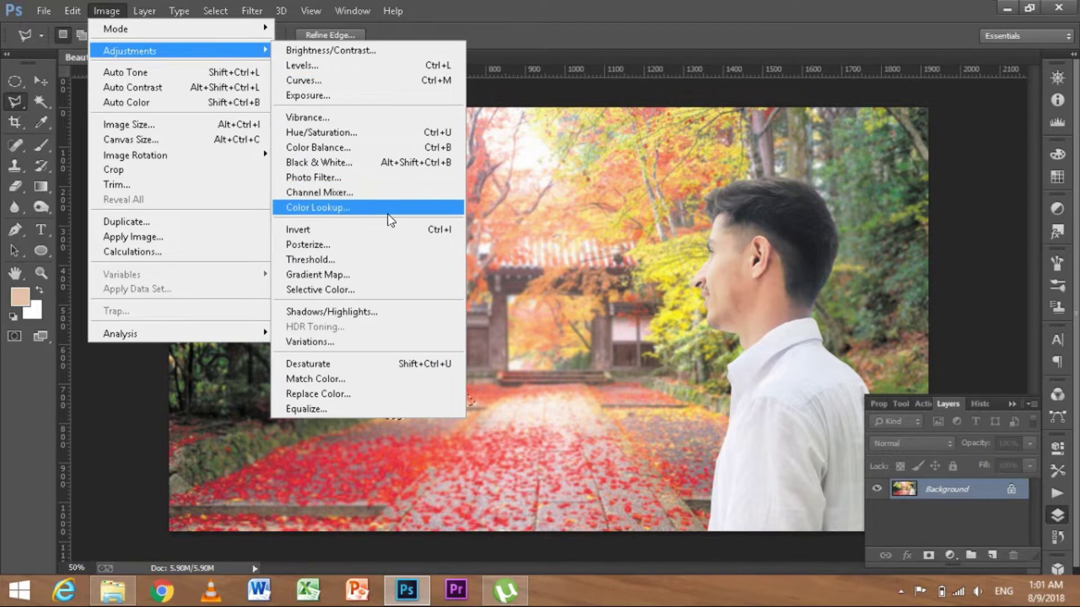
click(388, 215)
click(628, 234)
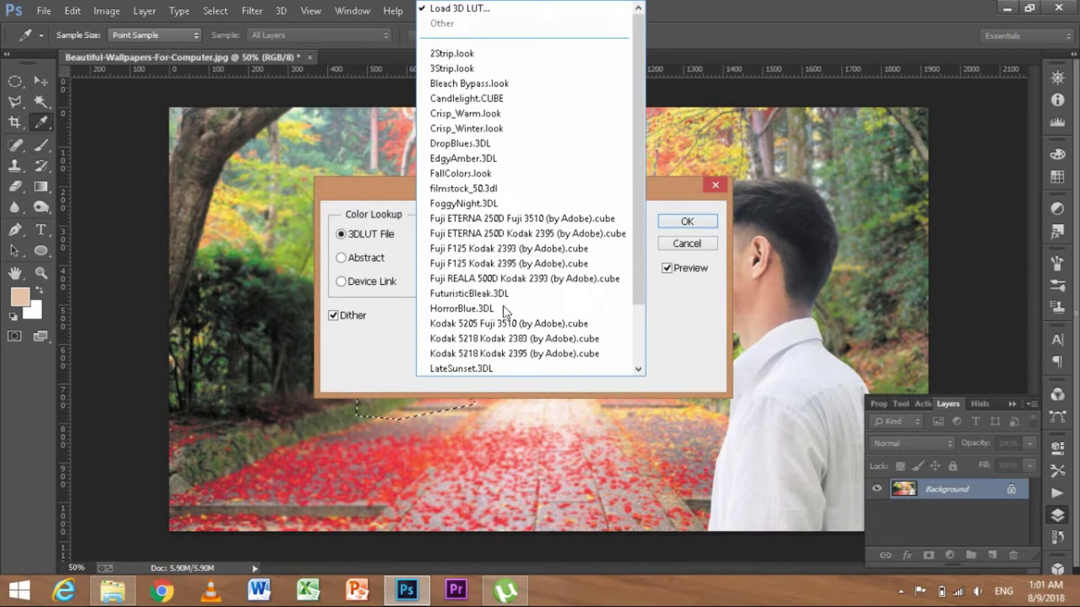
scroll(501, 340, down, 2)
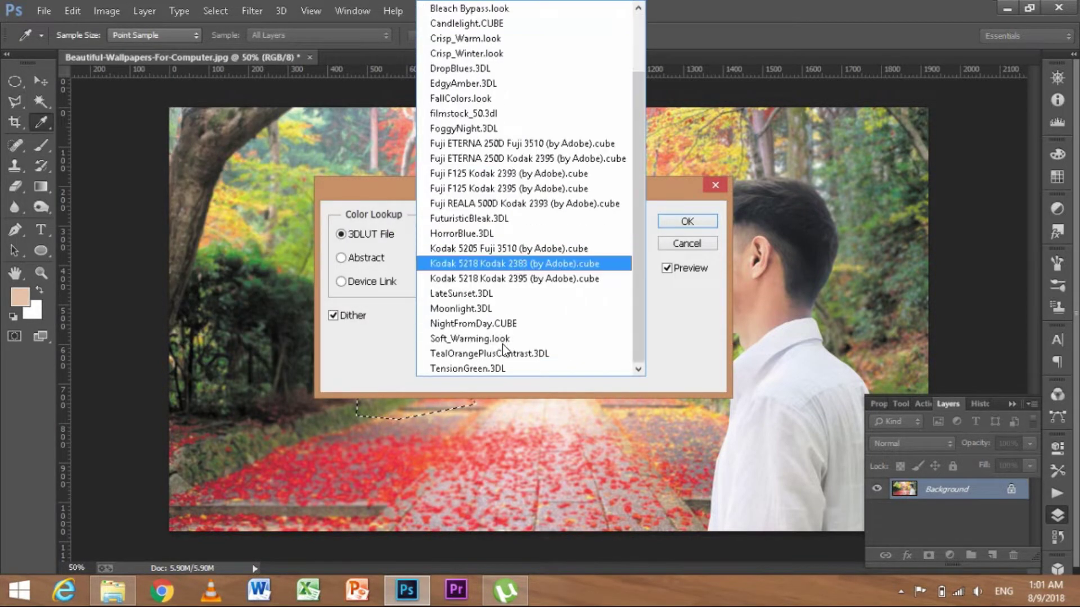
click(458, 309)
drag(595, 200, 864, 246)
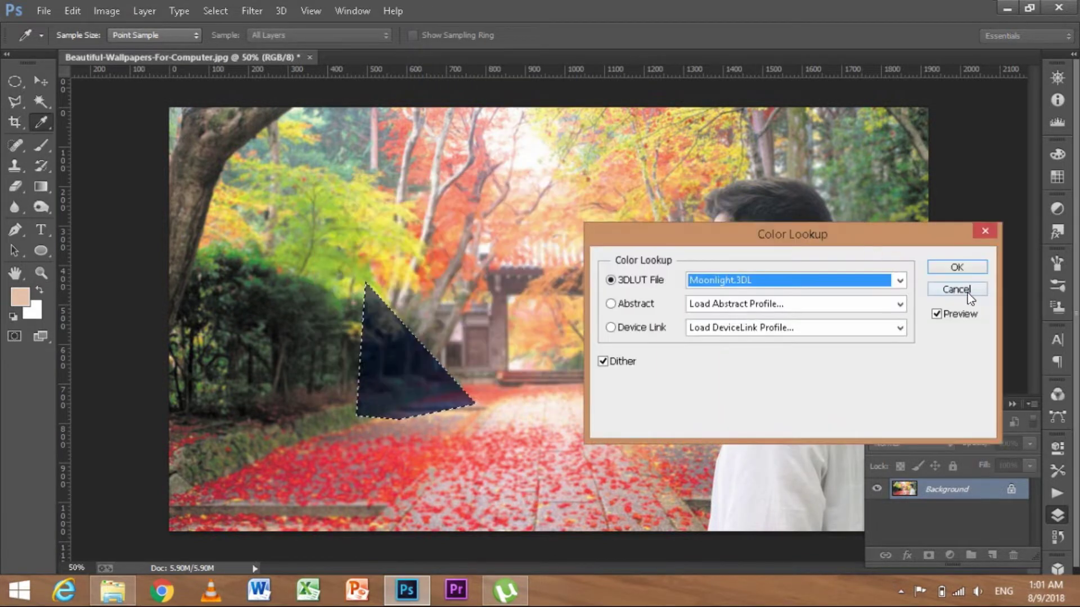
click(962, 289)
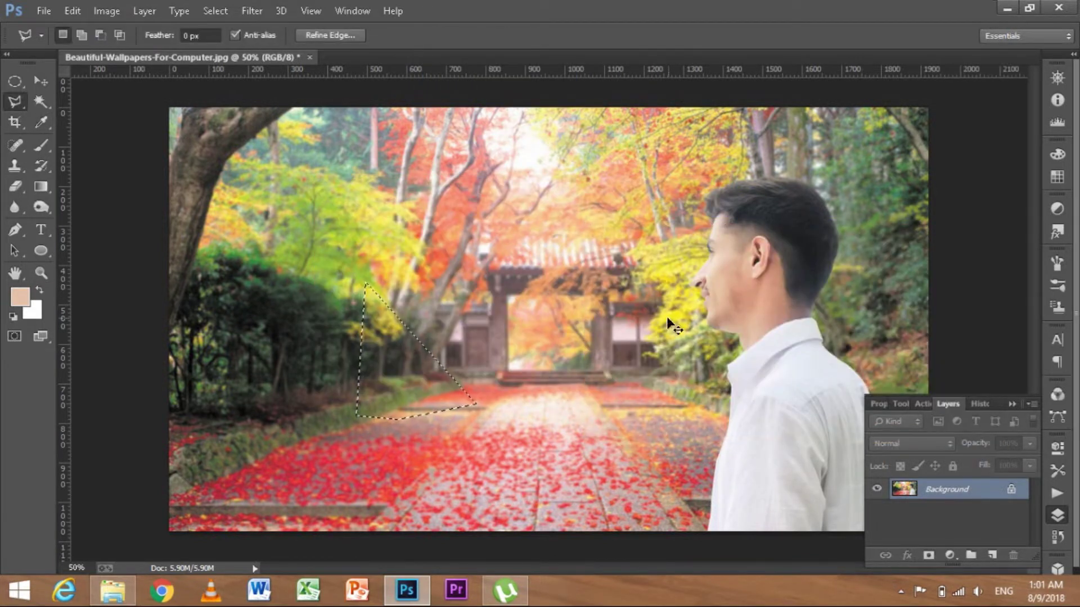
key(ctrl+d)
click(104, 9)
mouse_move(130, 51)
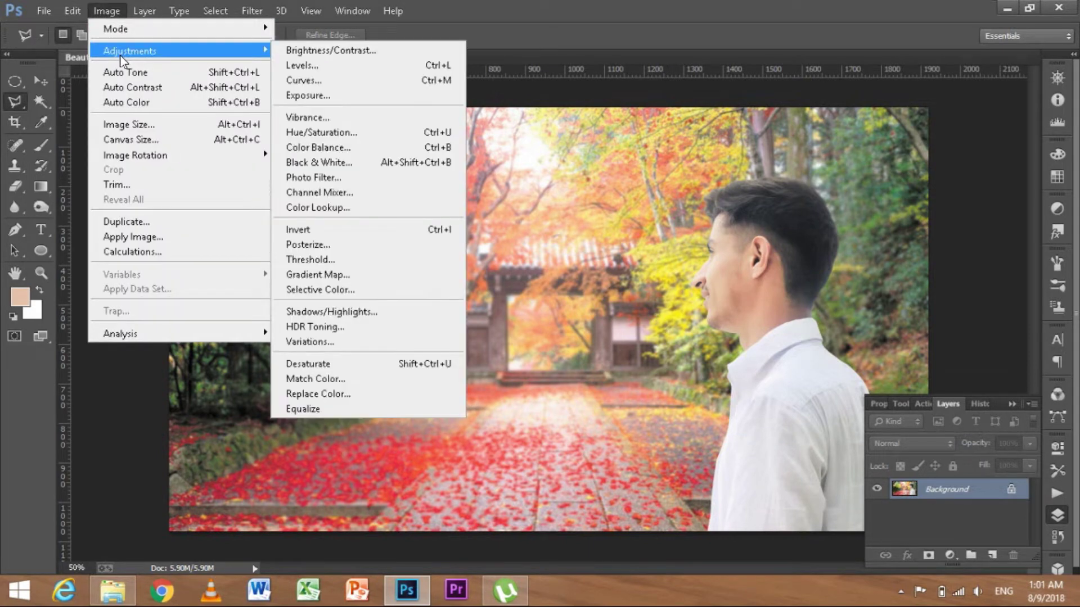
click(360, 207)
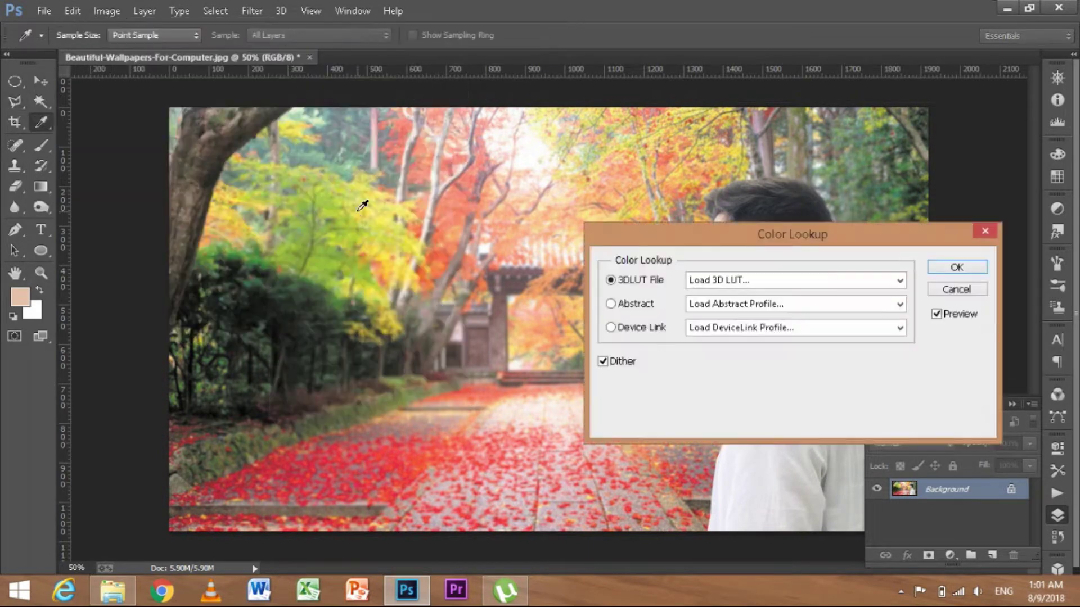
drag(752, 248, 713, 147)
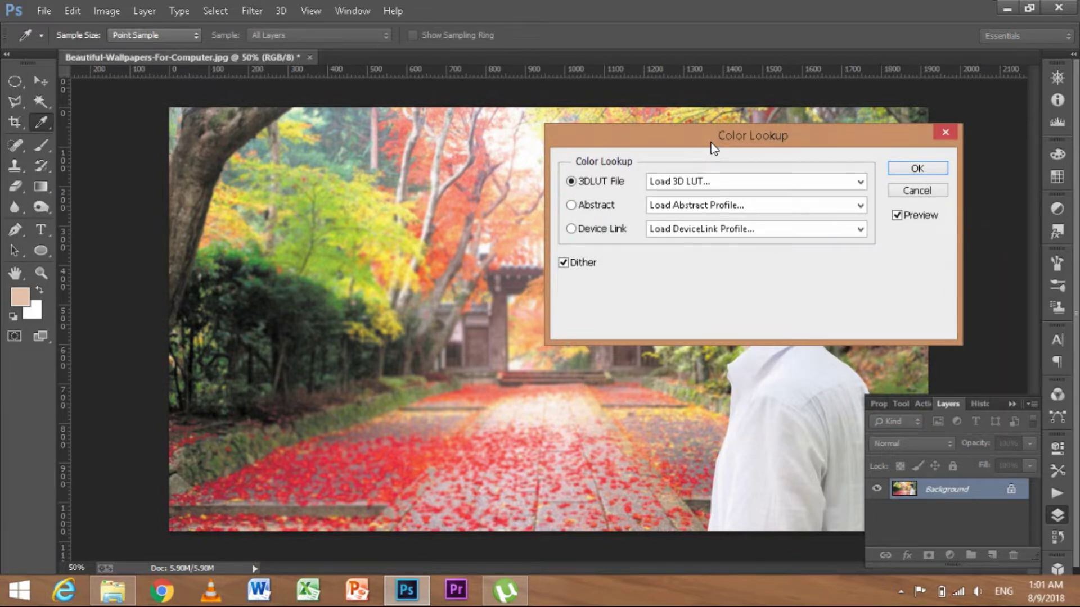
click(762, 188)
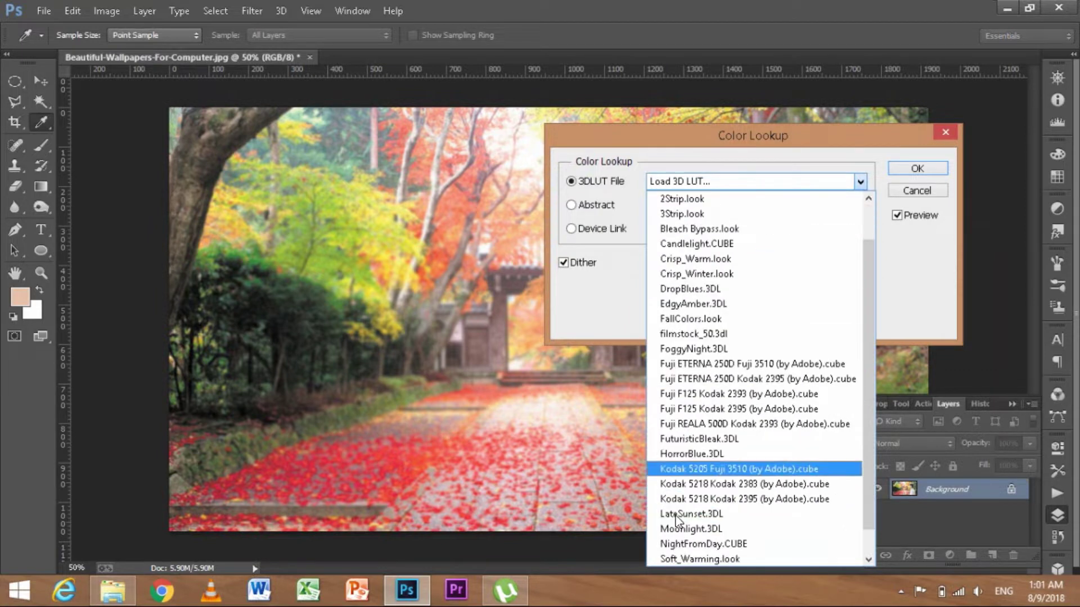
scroll(676, 520, down, 1)
click(678, 499)
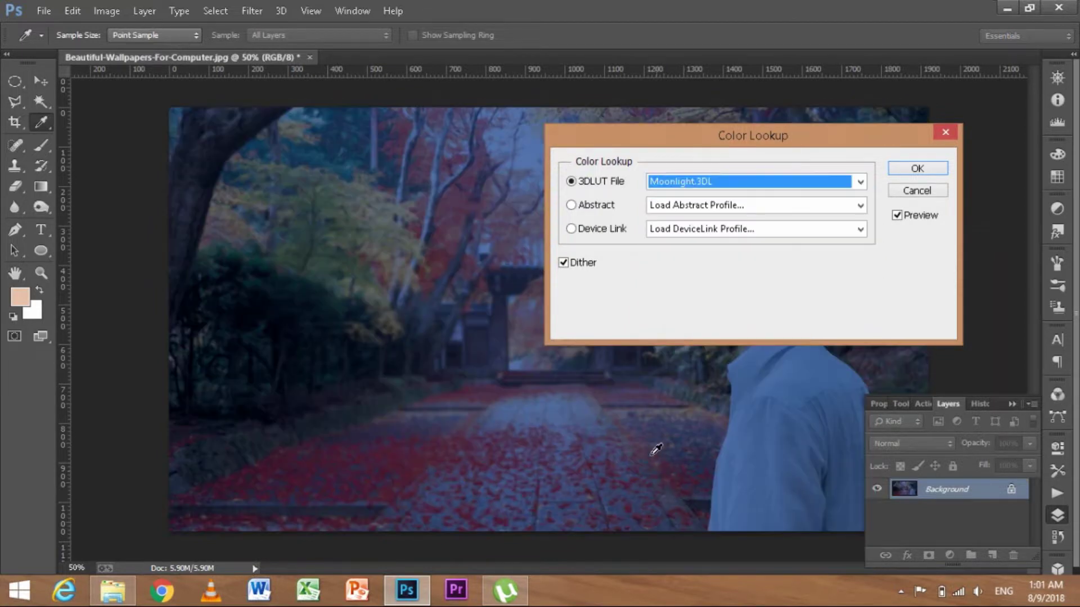
drag(374, 525, 337, 225)
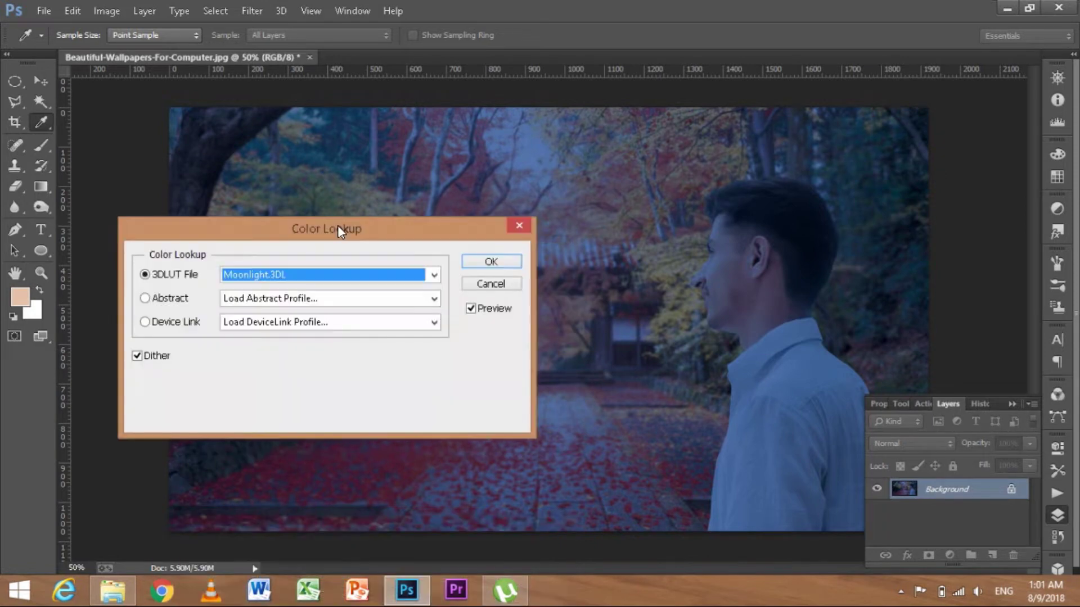
click(340, 279)
click(332, 293)
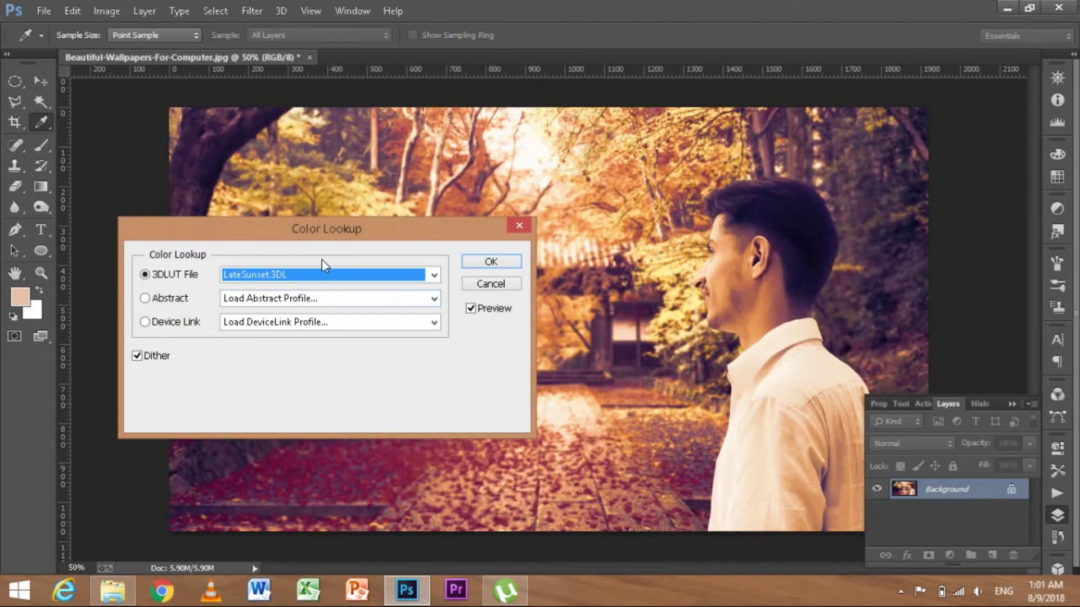
click(370, 281)
click(355, 280)
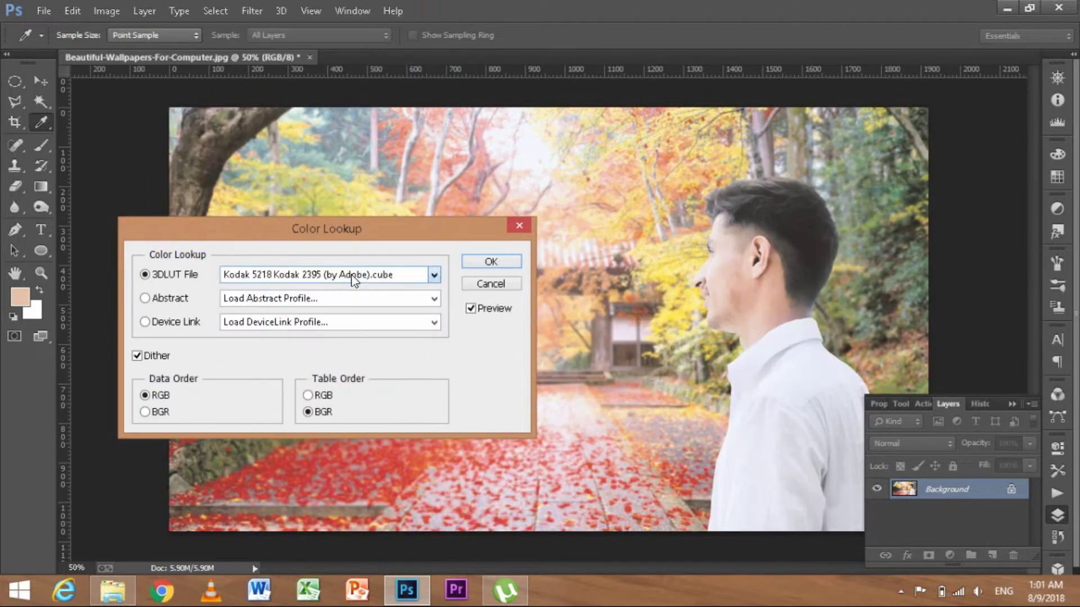
click(355, 279)
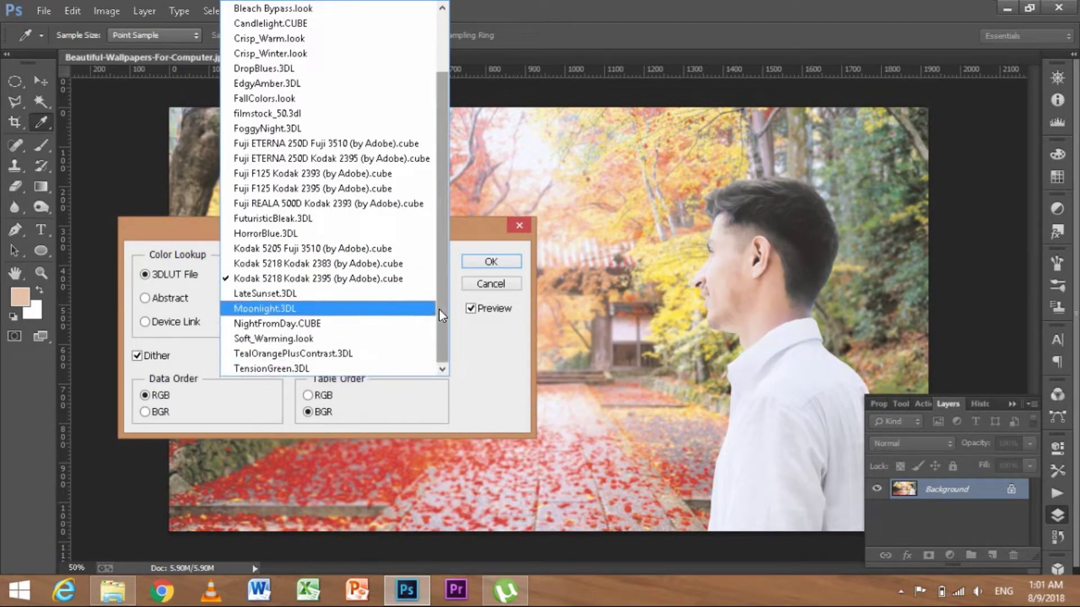
click(383, 310)
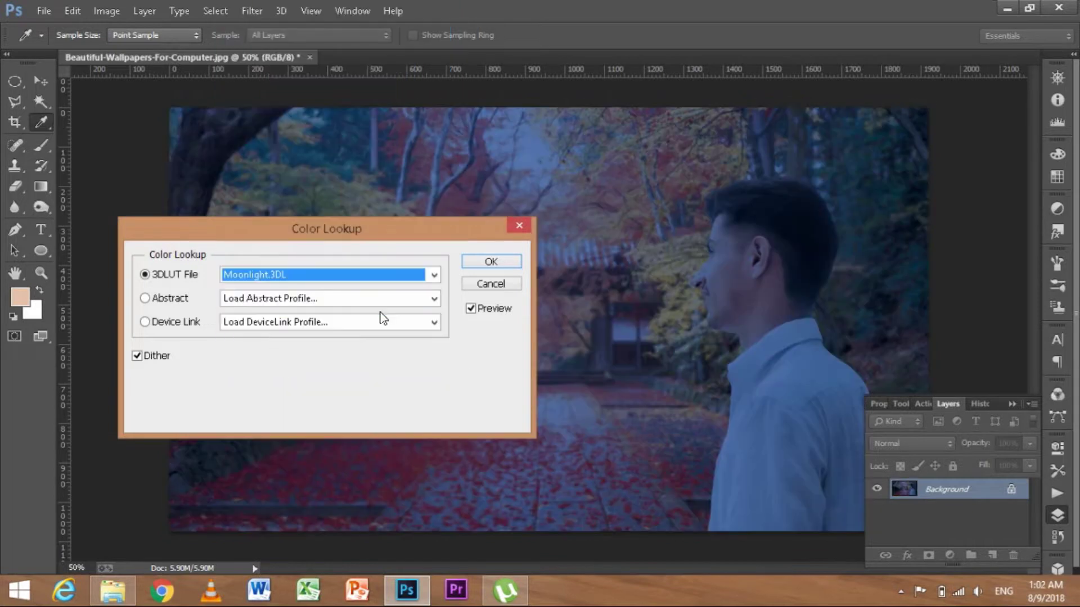
click(407, 282)
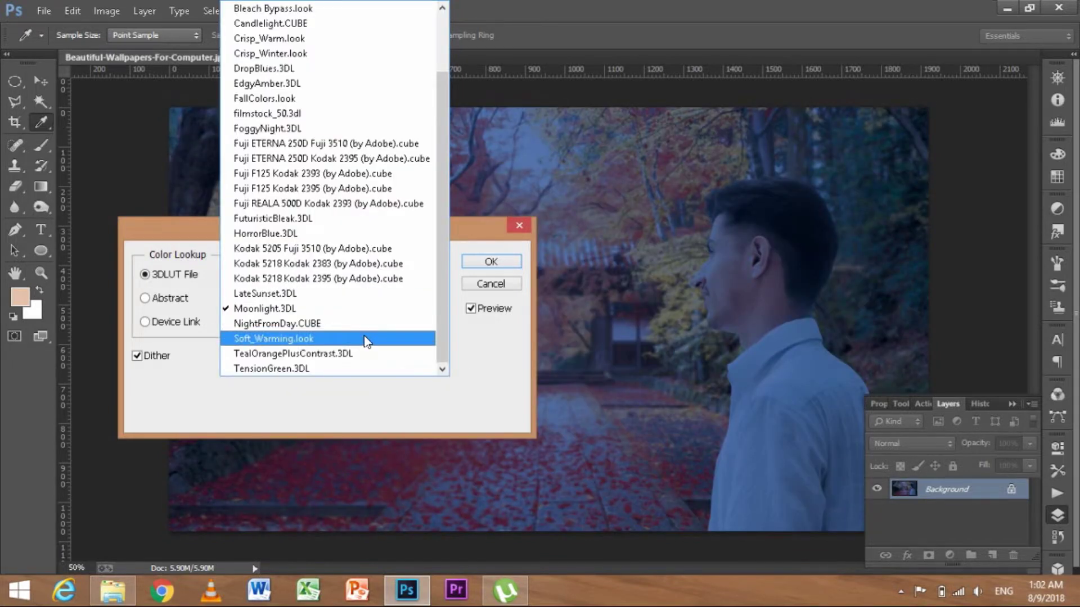
click(362, 325)
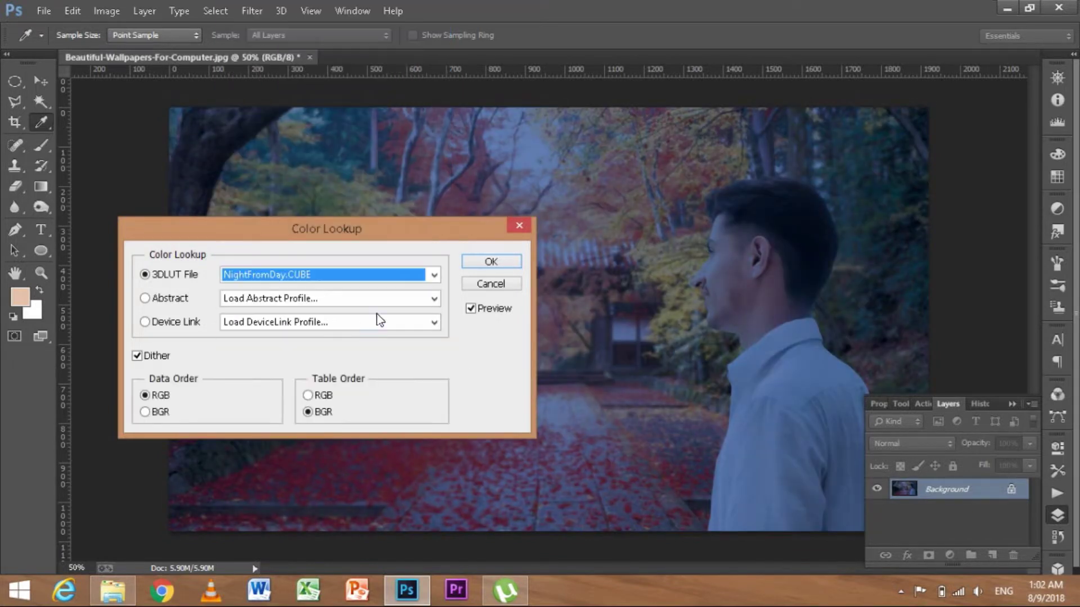
click(463, 284)
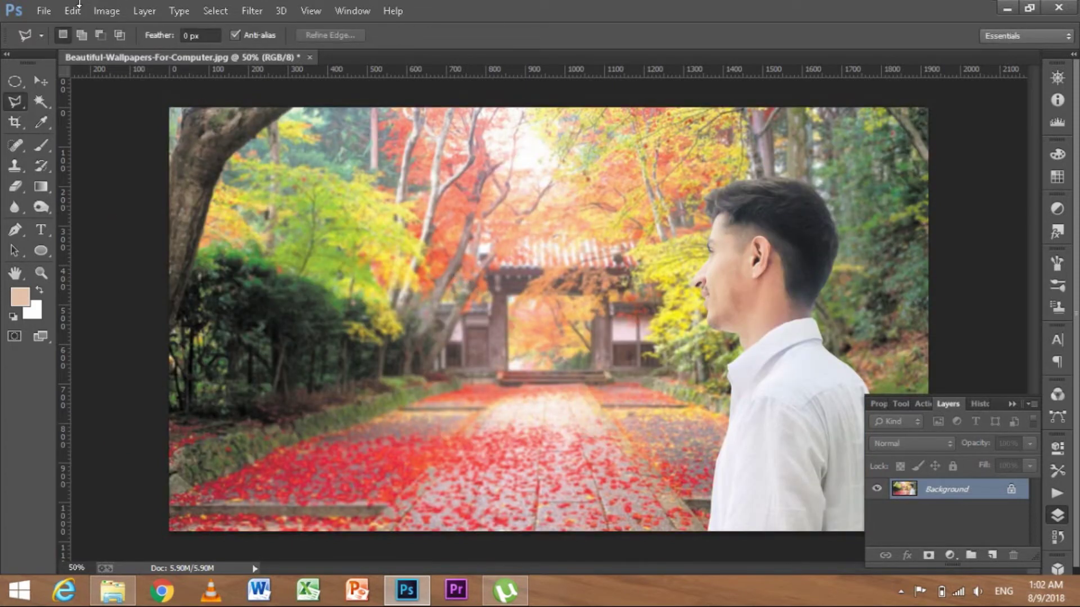
click(120, 7)
mouse_move(130, 51)
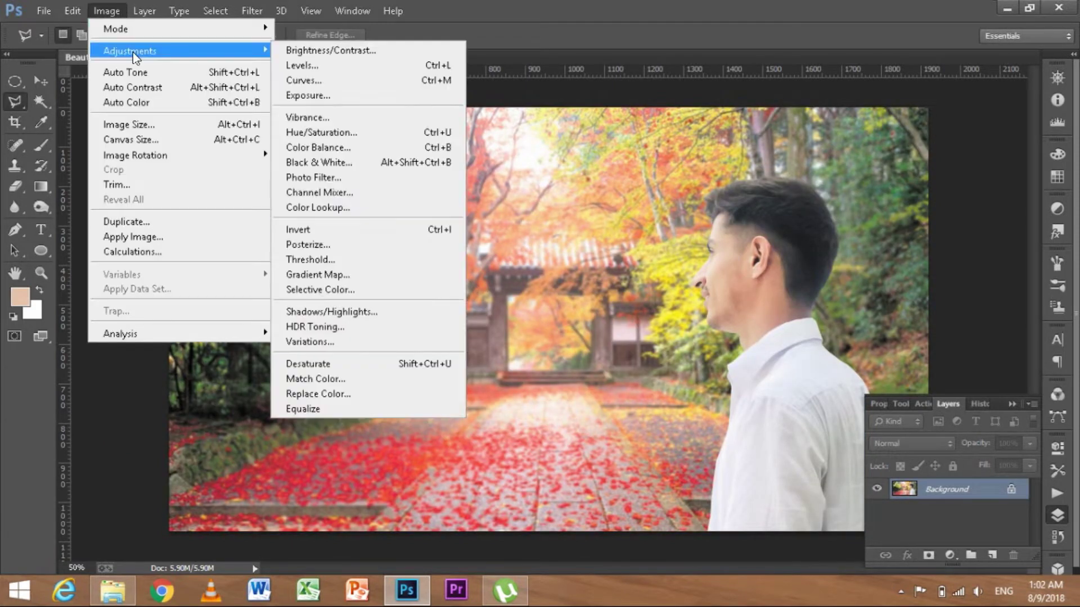
click(395, 235)
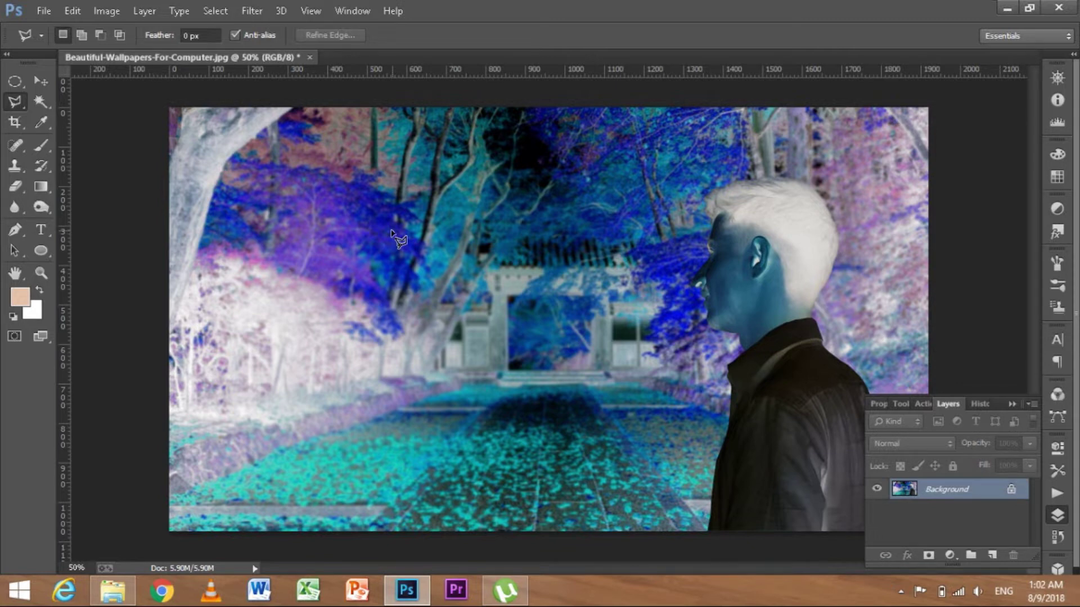
key(ctrl+i)
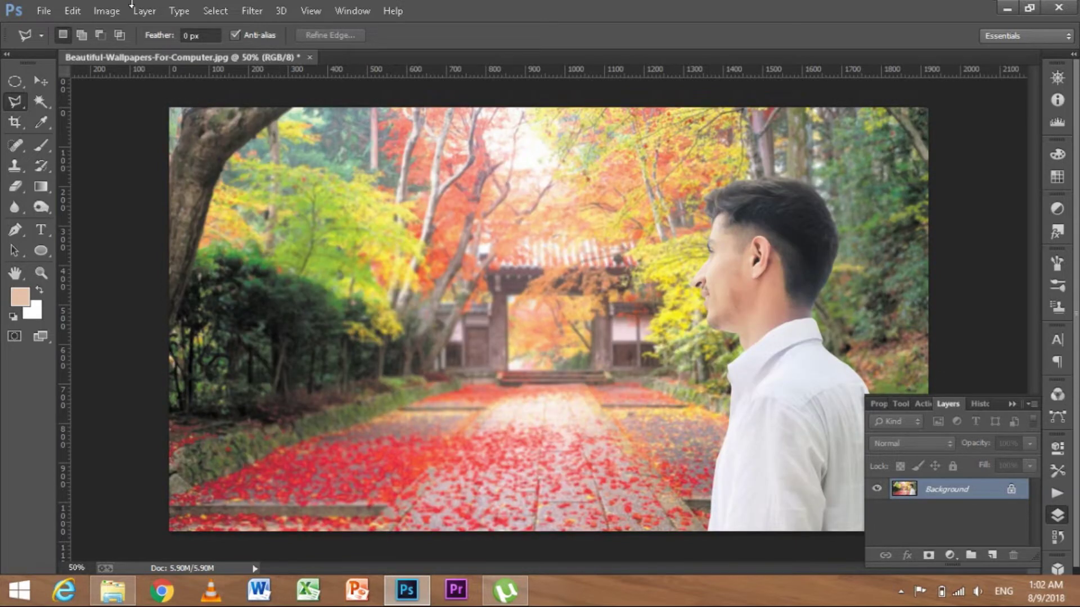
Outline a four-sided selection over the trees and temple gate left of the man.
click(96, 12)
mouse_move(130, 50)
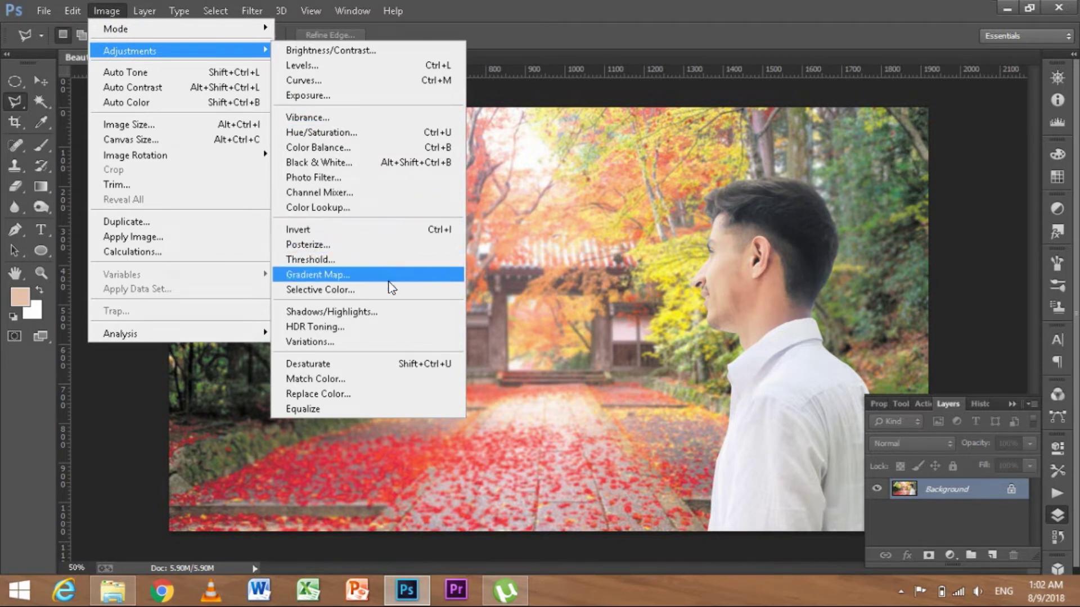
click(488, 258)
click(329, 166)
click(617, 217)
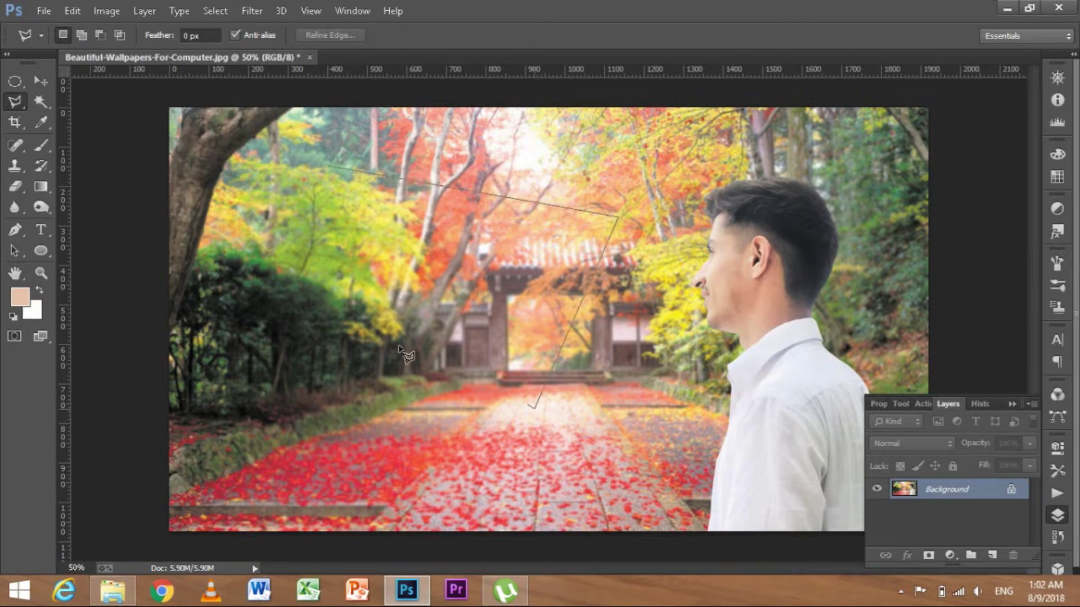
click(534, 407)
click(275, 230)
click(335, 167)
Preview a Threshold effect on the tree selection and cancel it.
click(106, 11)
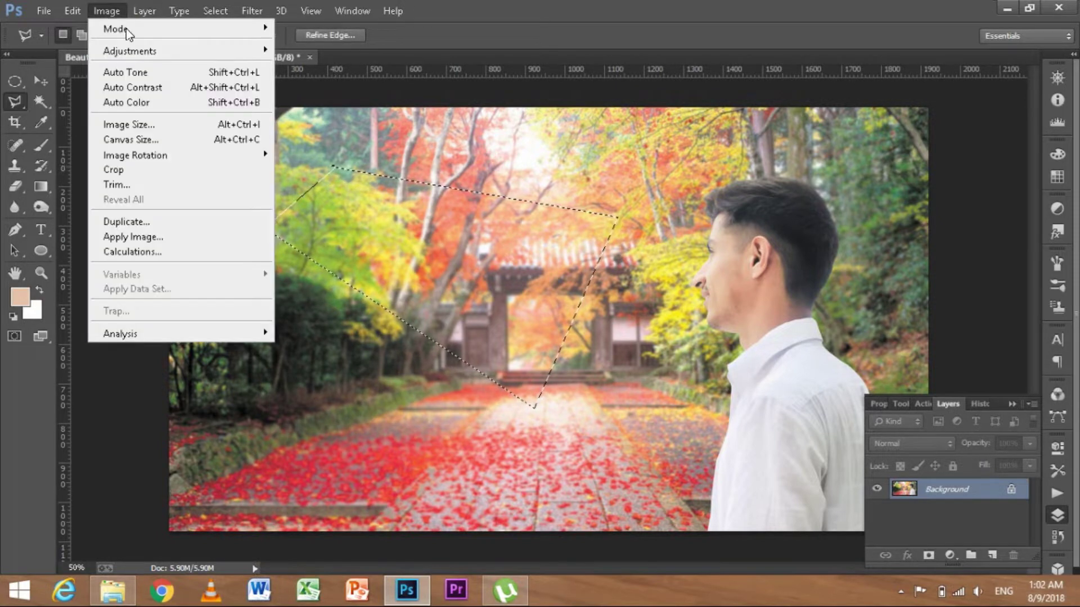
click(326, 260)
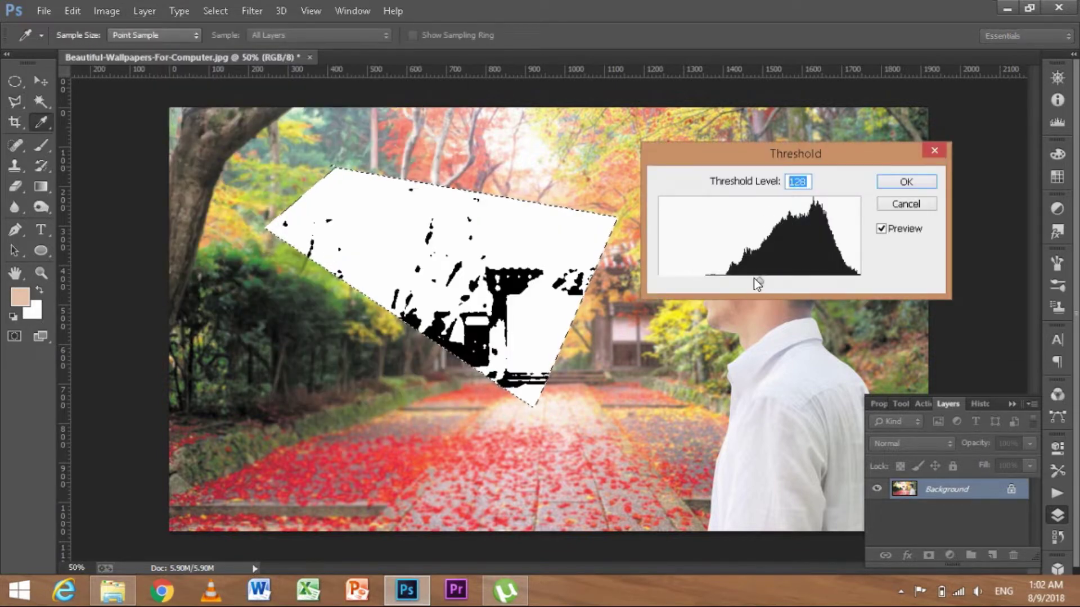
mouse_move(758, 281)
mouse_down()
mouse_move(742, 281)
mouse_move(778, 277)
mouse_up()
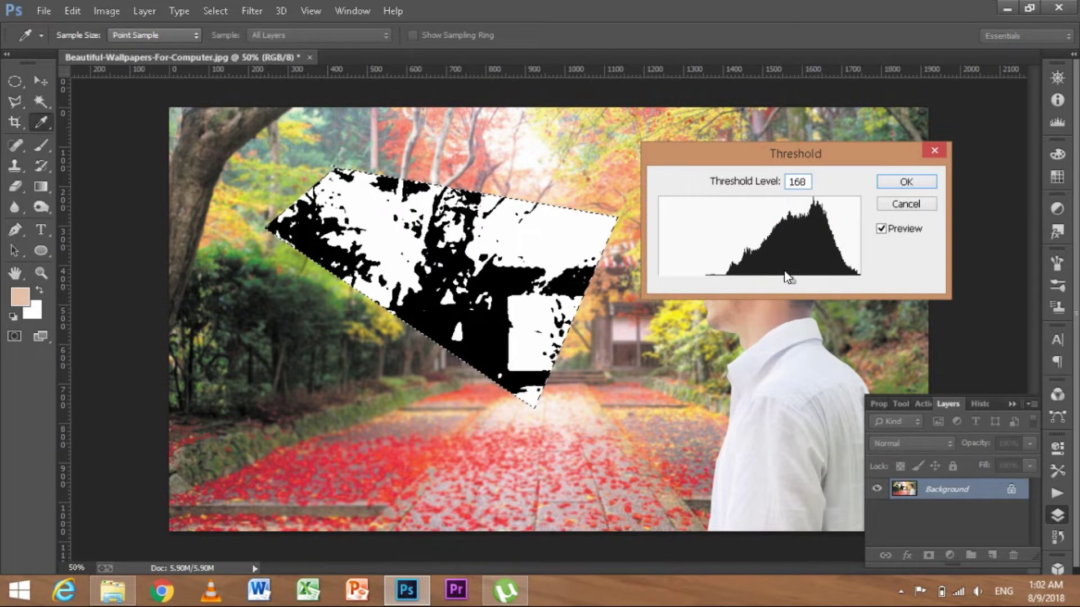
click(884, 203)
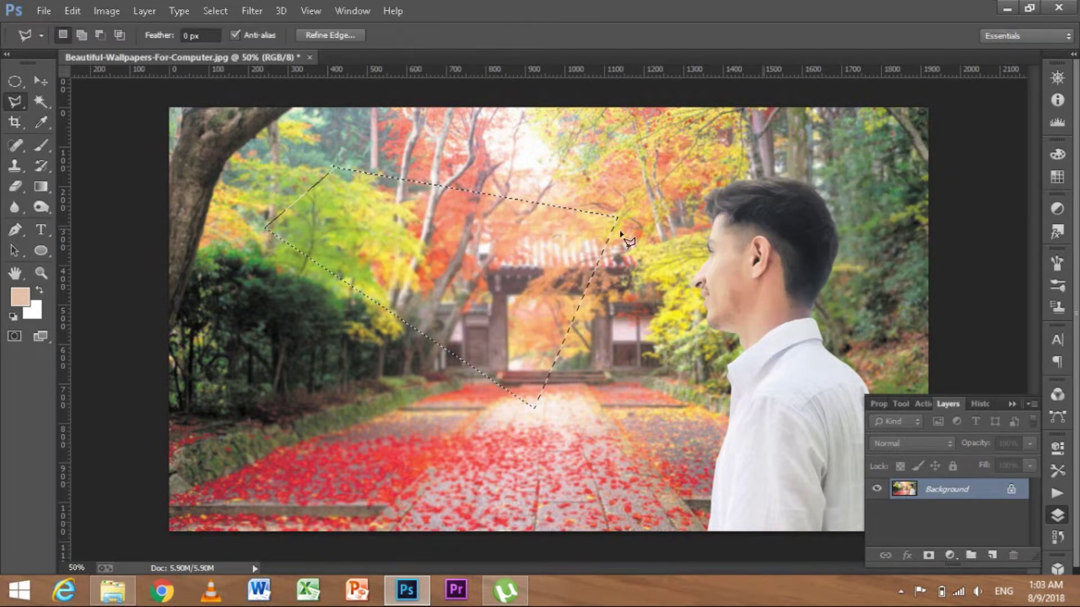
click(107, 11)
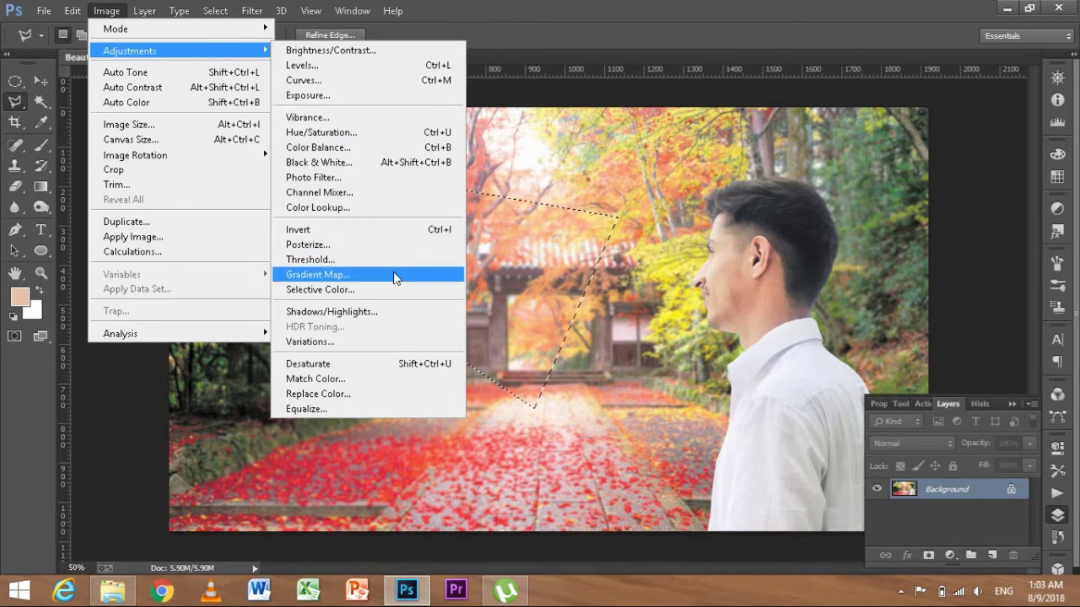
click(395, 275)
drag(496, 145, 738, 123)
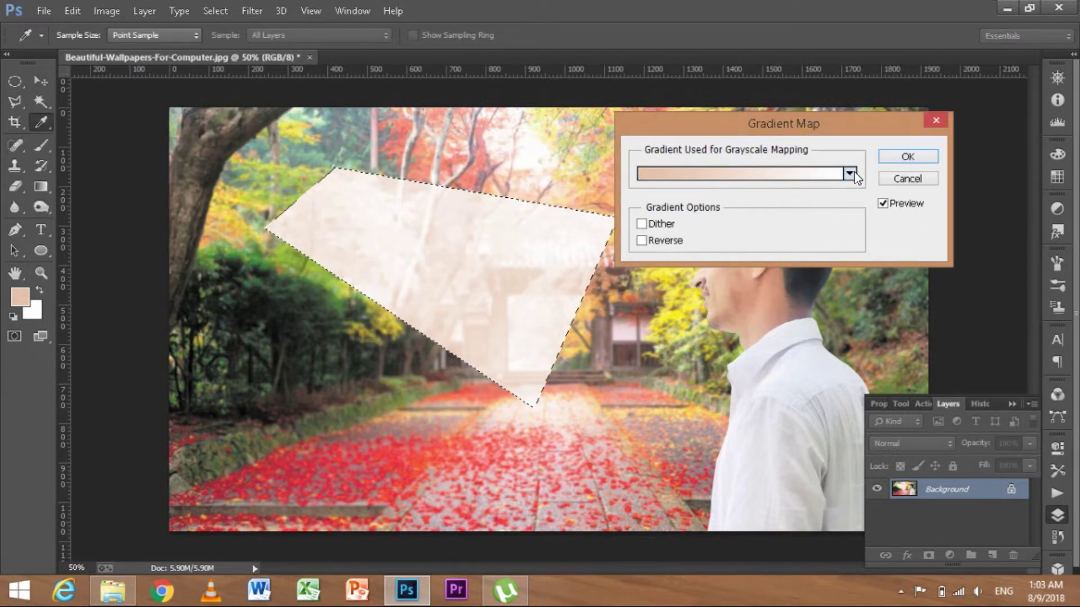
click(854, 172)
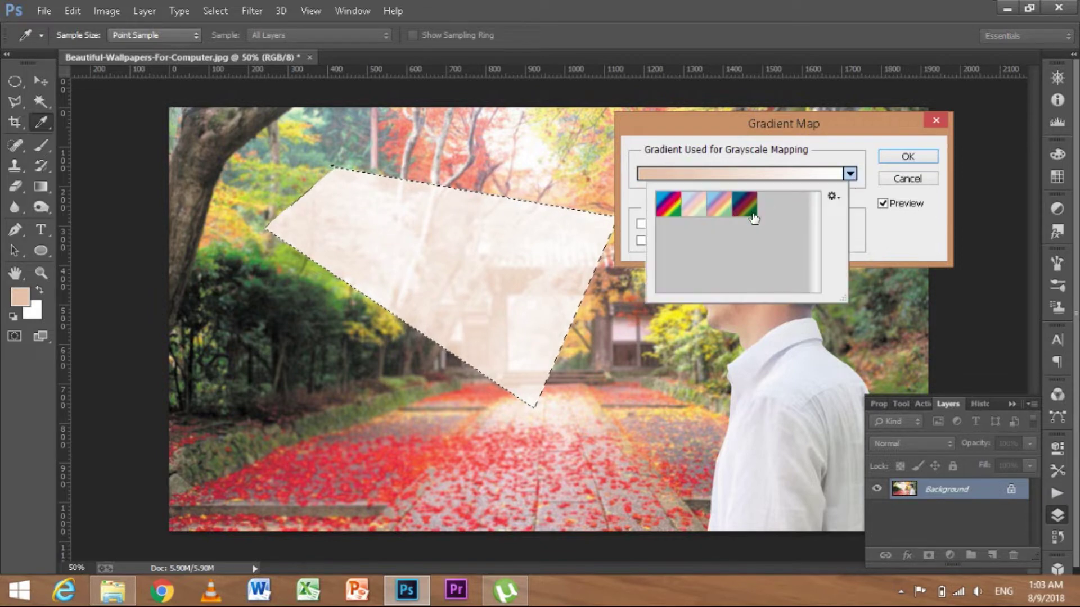
click(750, 209)
click(832, 197)
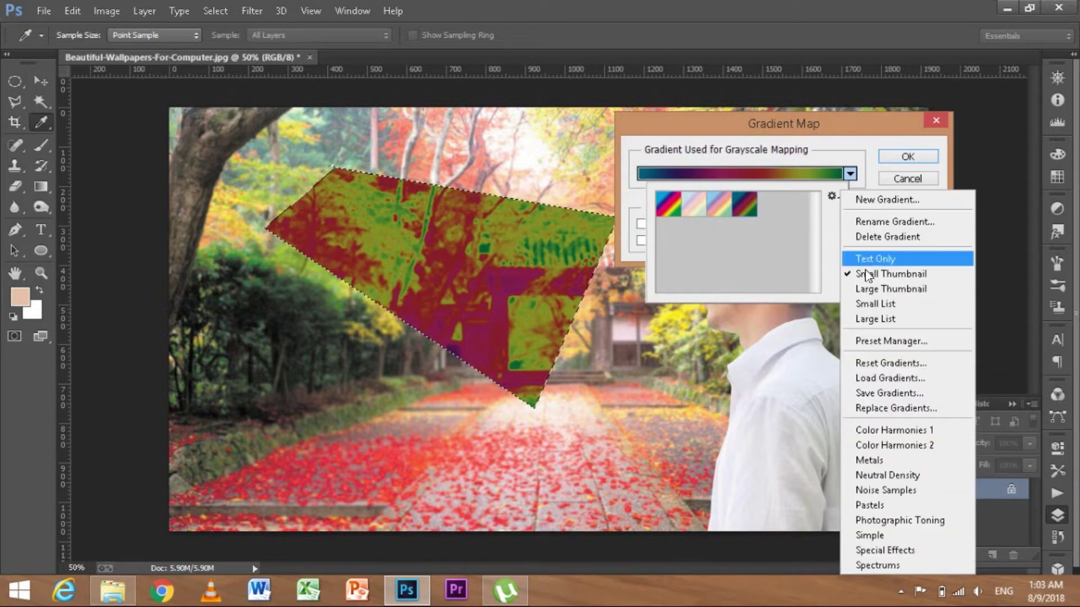
click(879, 536)
click(470, 222)
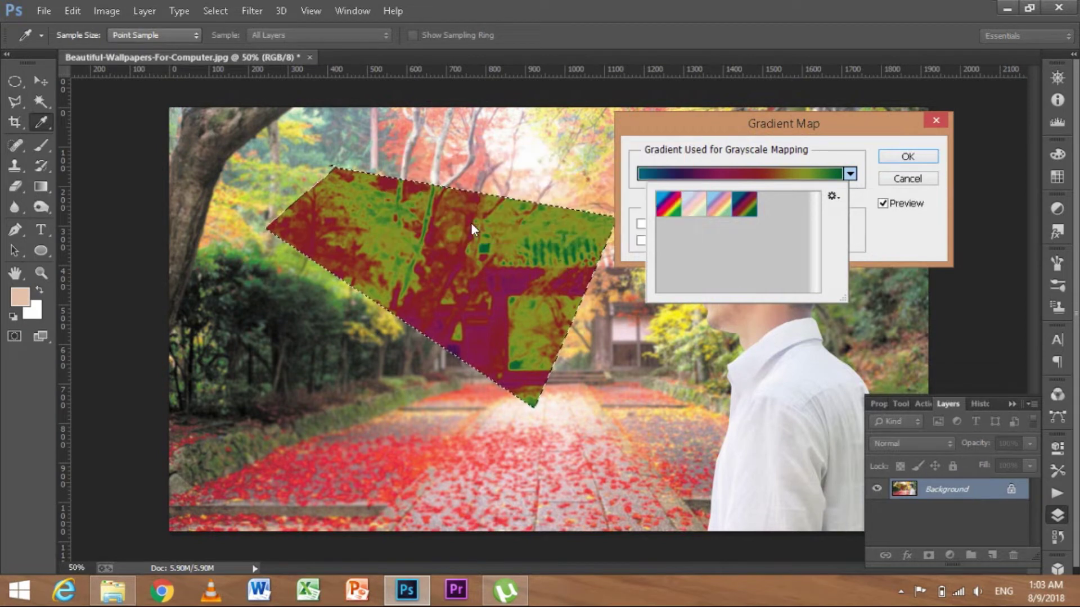
click(719, 205)
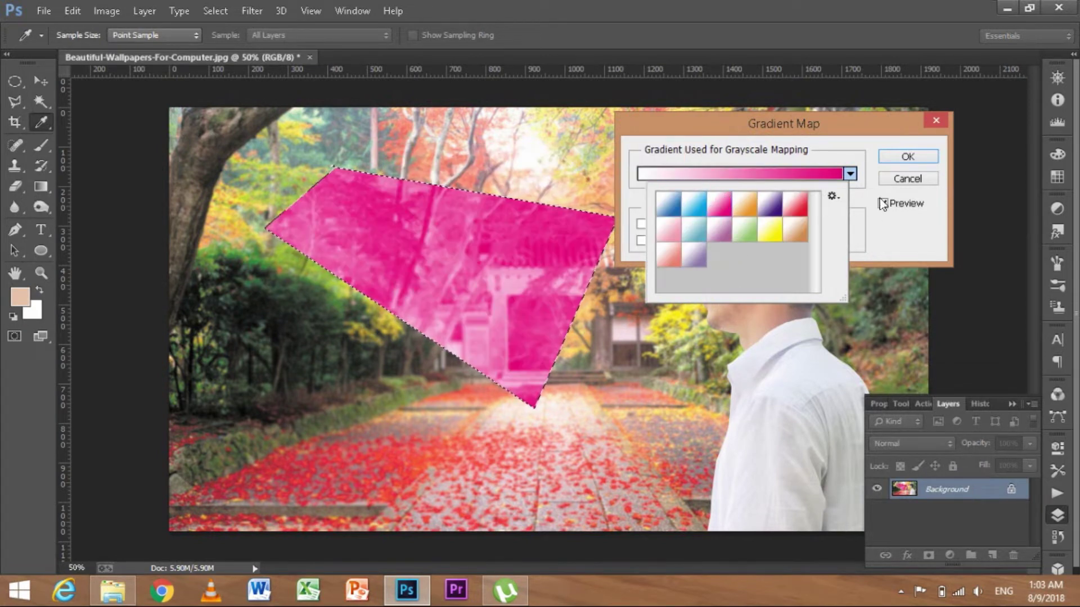
click(902, 231)
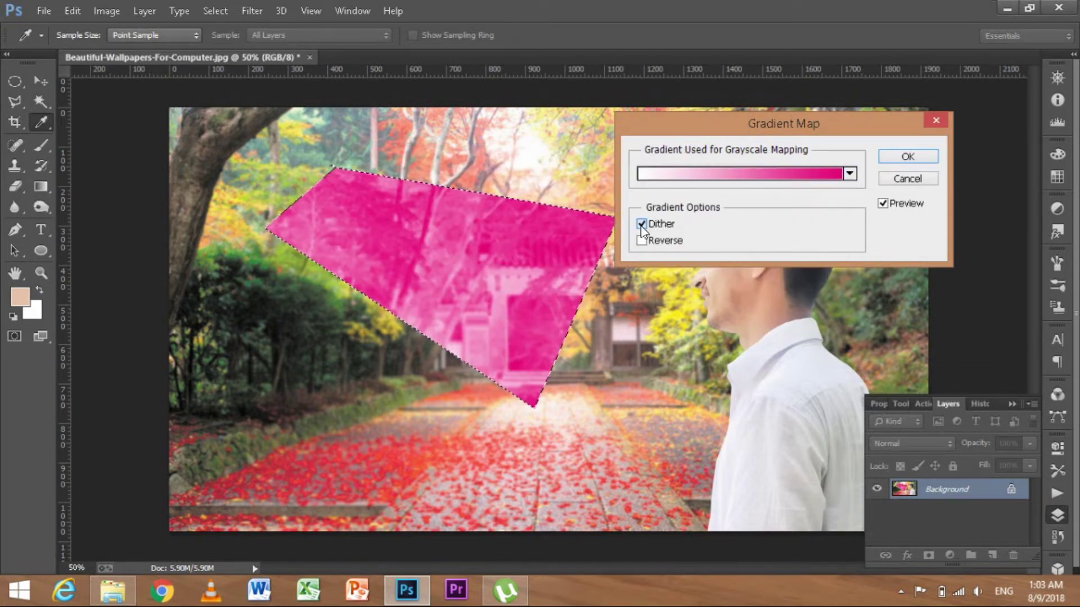
click(641, 240)
click(641, 241)
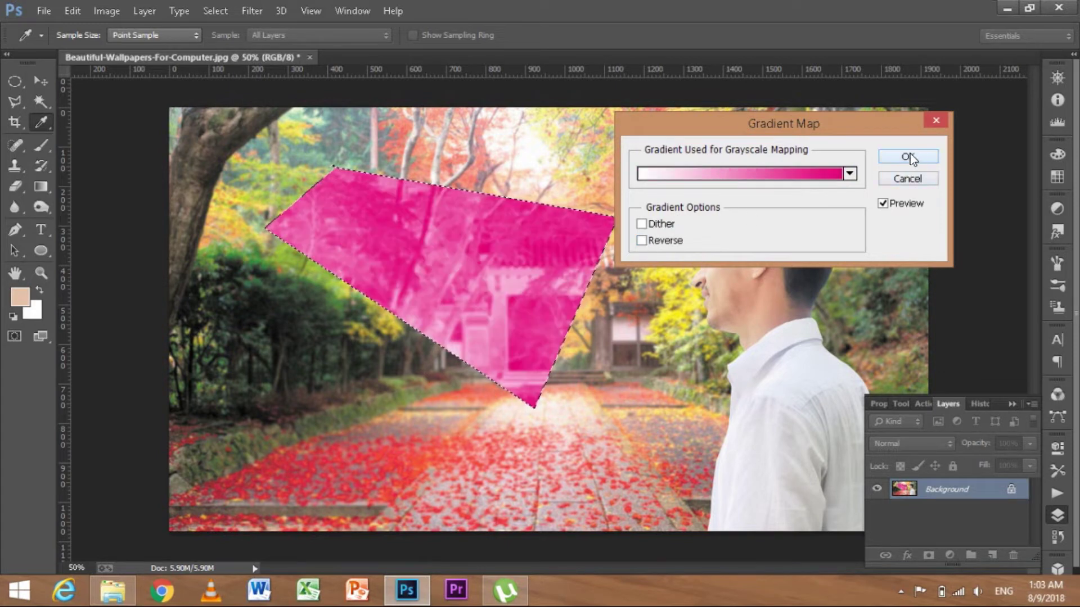
click(641, 241)
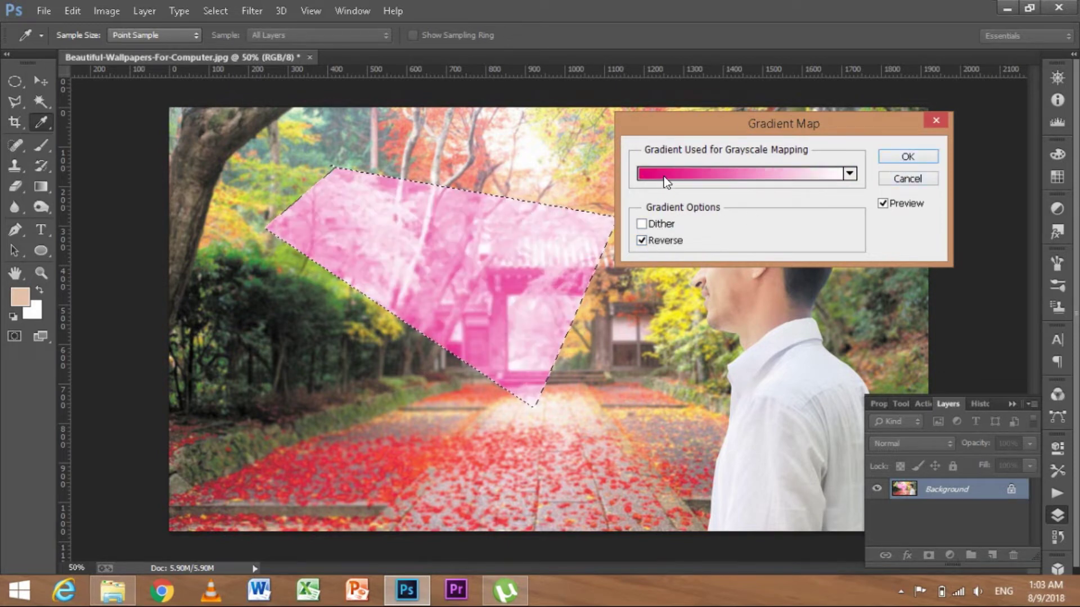
click(906, 179)
click(102, 12)
mouse_move(130, 51)
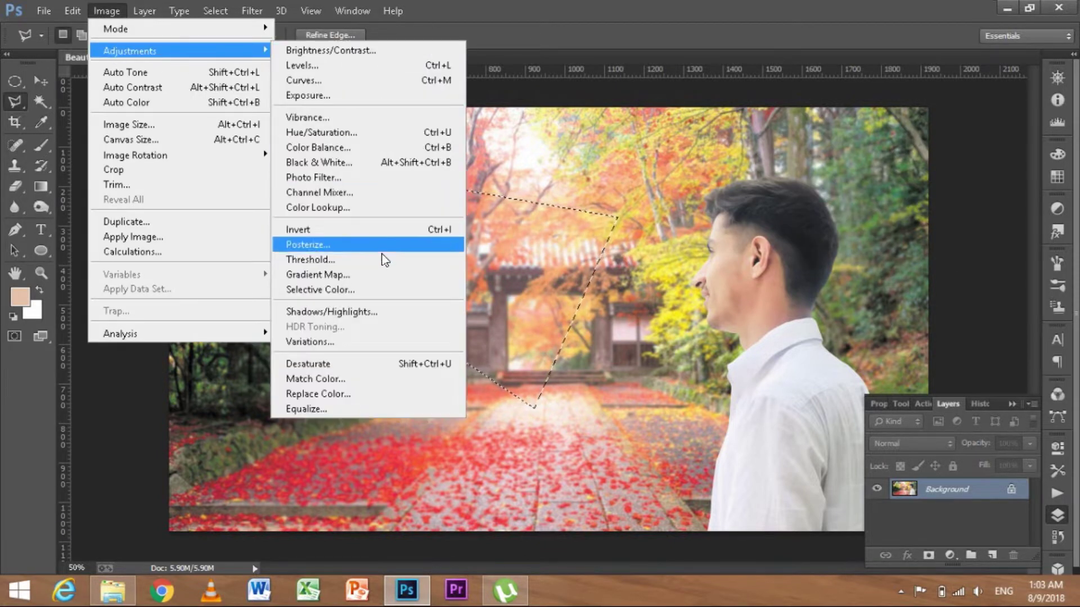
Apply Selective Color to the trees' Reds: Cyan +65, Magenta -52, Yellow -7.
click(385, 289)
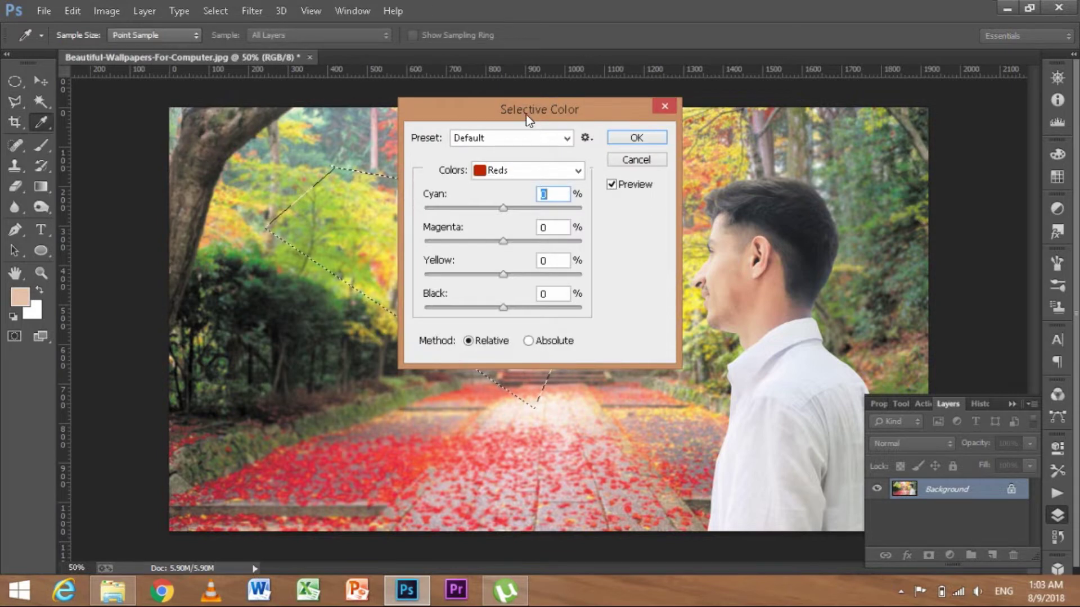
drag(525, 113, 744, 95)
drag(722, 191, 771, 194)
drag(724, 228, 686, 224)
drag(723, 257, 718, 258)
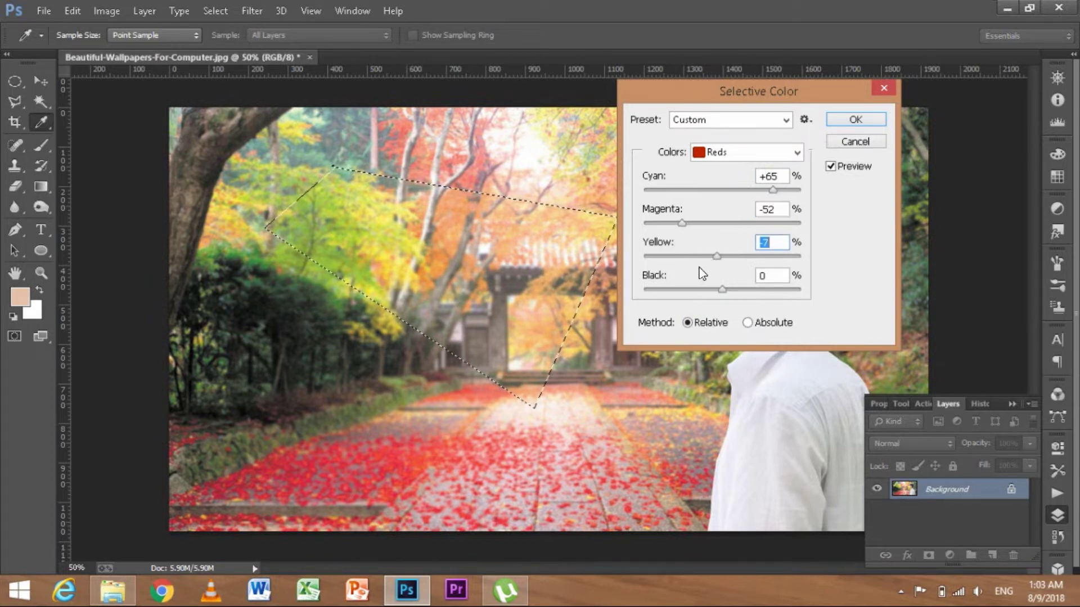
click(852, 120)
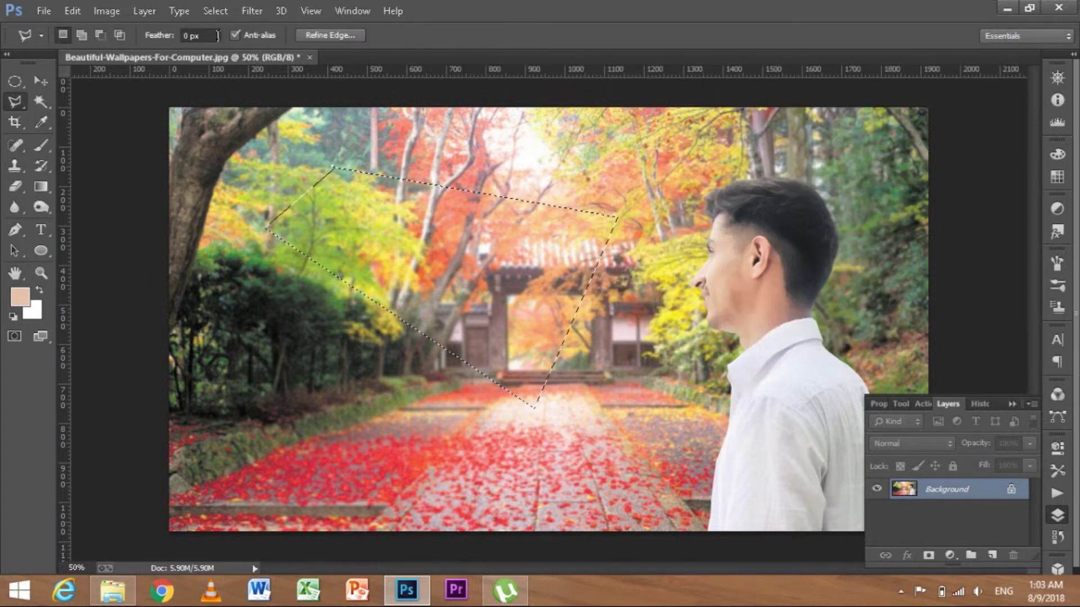
click(108, 11)
mouse_move(130, 51)
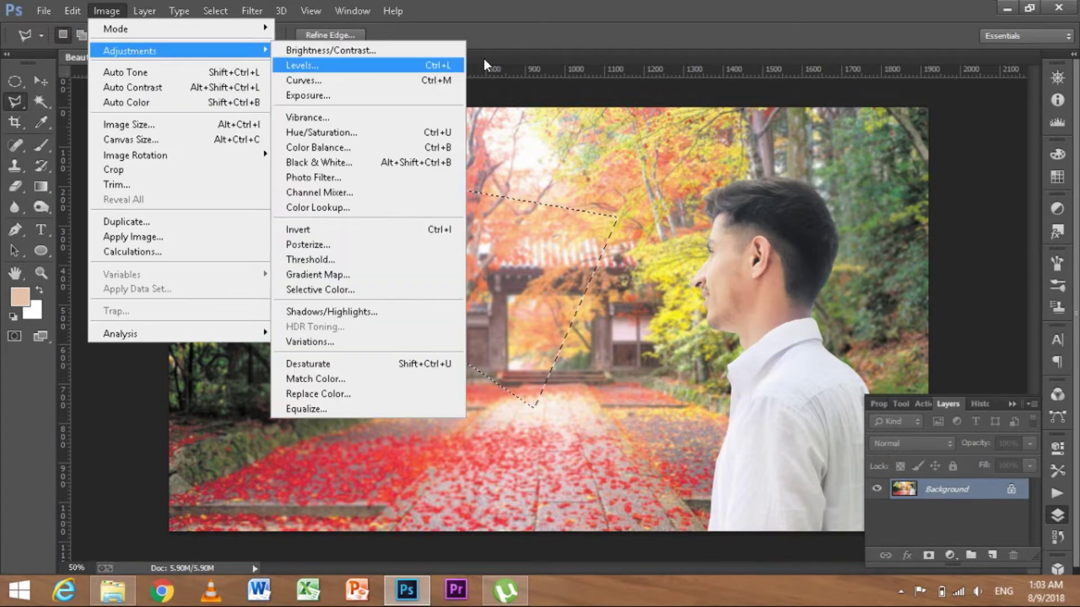
click(316, 319)
drag(481, 136, 650, 168)
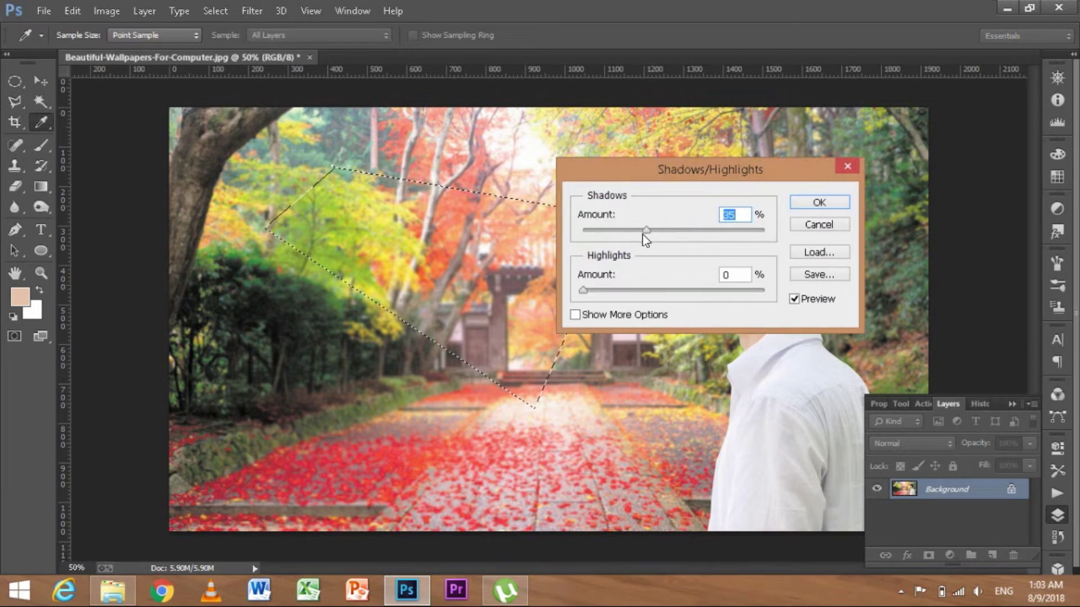
mouse_move(643, 234)
mouse_down()
mouse_move(671, 225)
mouse_move(689, 239)
mouse_up()
drag(583, 289, 652, 303)
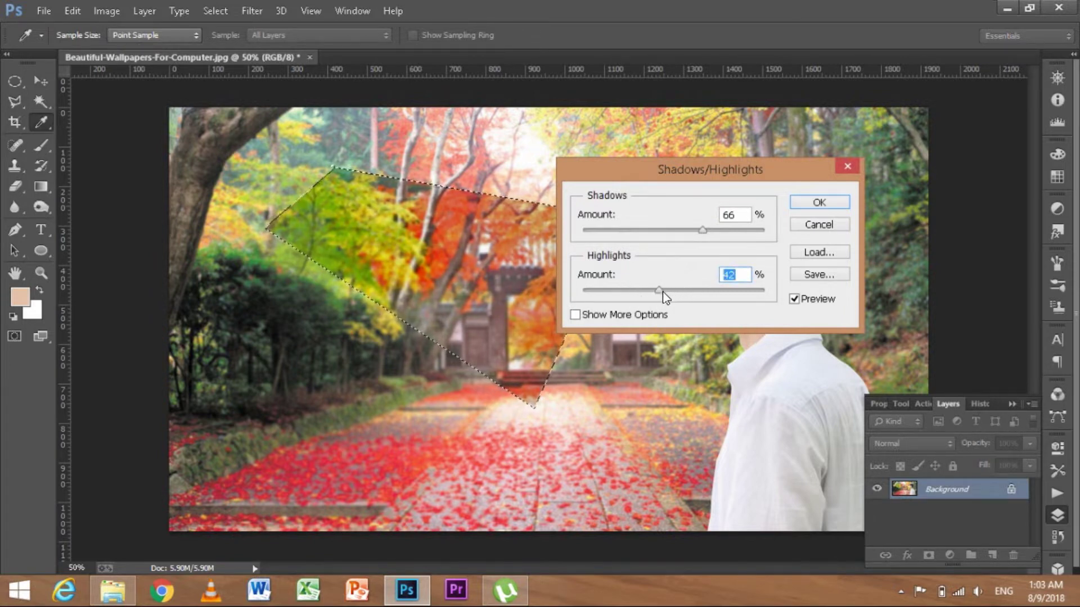
drag(660, 291, 558, 291)
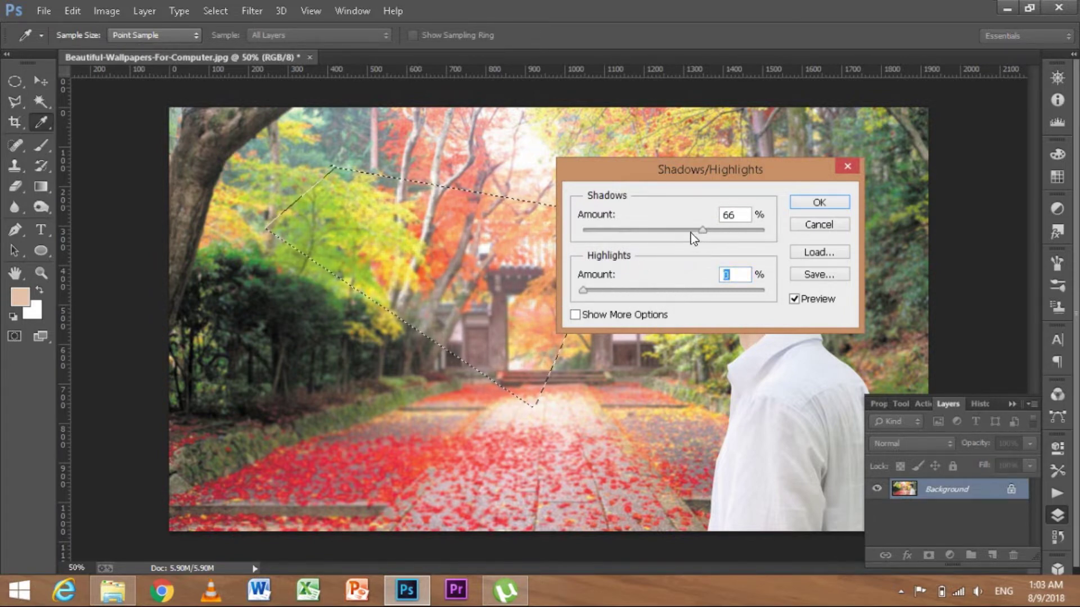
mouse_move(690, 232)
mouse_down()
mouse_move(612, 236)
mouse_move(653, 233)
mouse_move(569, 259)
mouse_move(630, 290)
mouse_move(541, 294)
mouse_up()
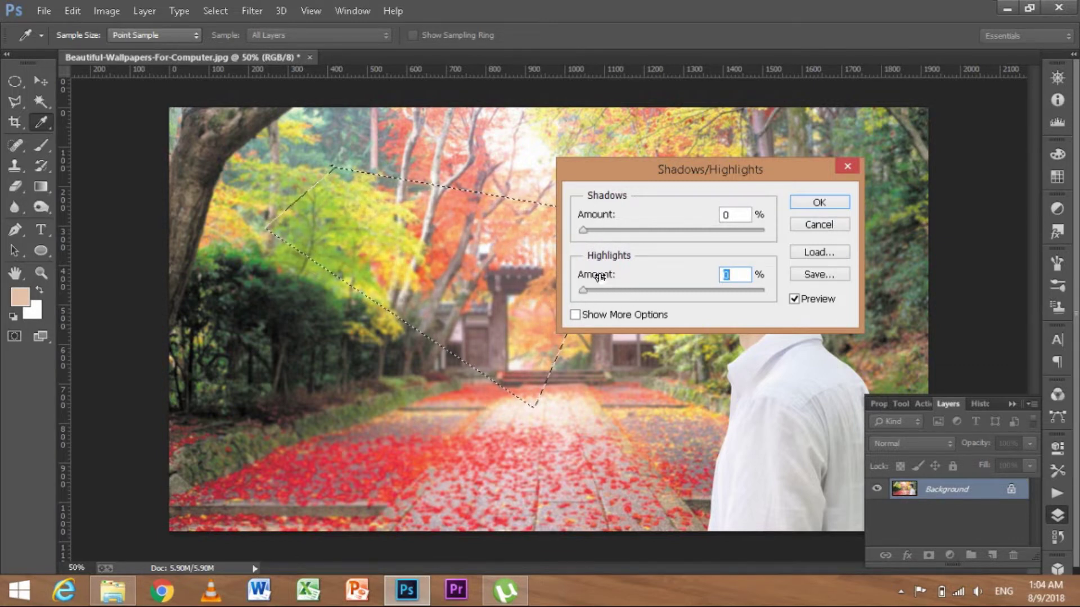
click(833, 225)
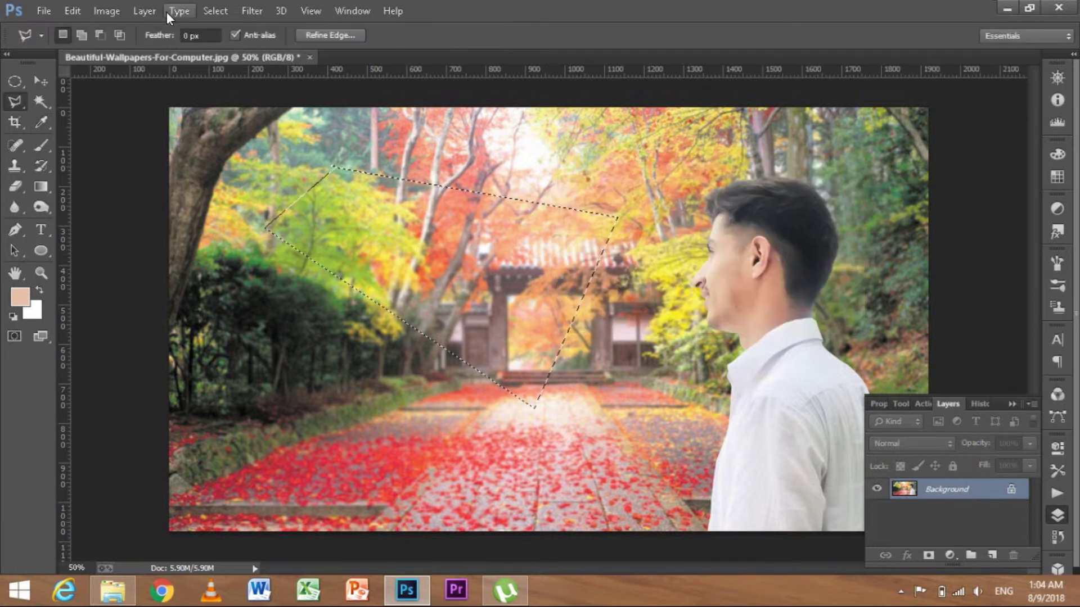
Open Variations for the tree selection and close it without changes.
click(113, 16)
mouse_move(129, 50)
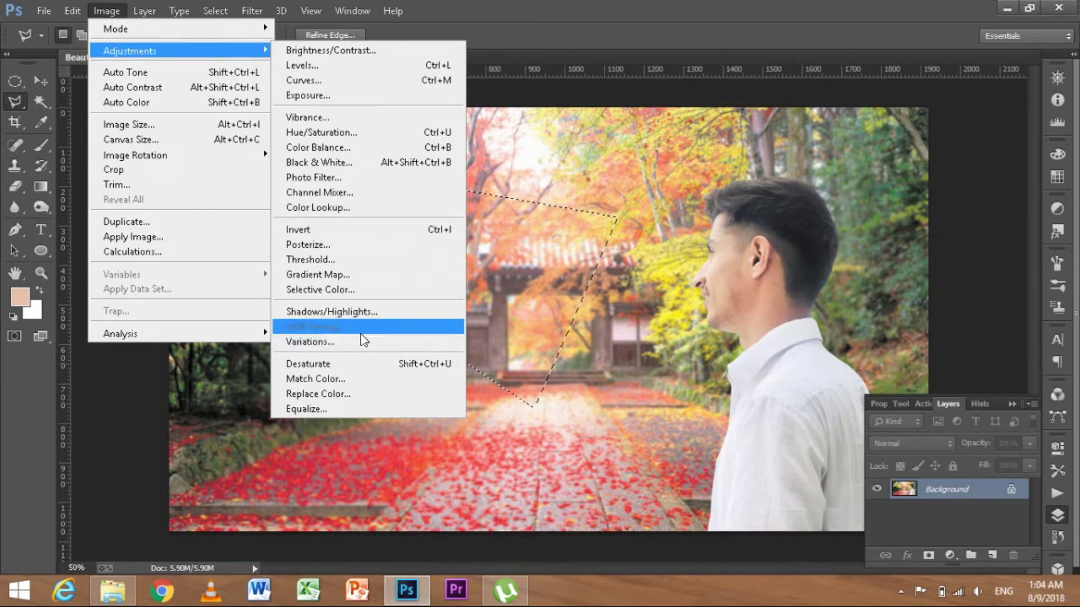
click(360, 347)
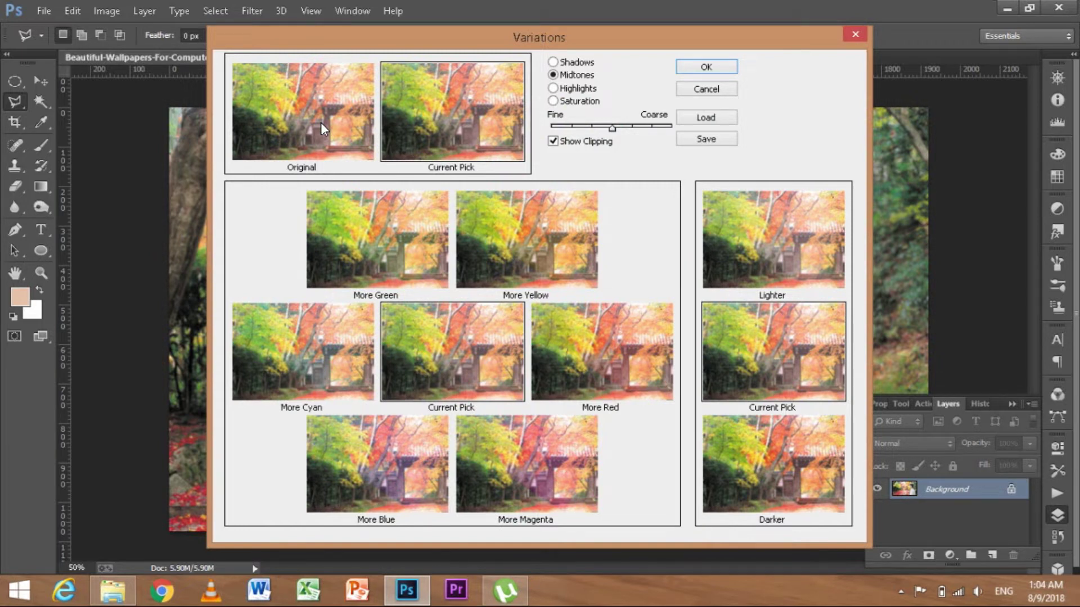
click(706, 91)
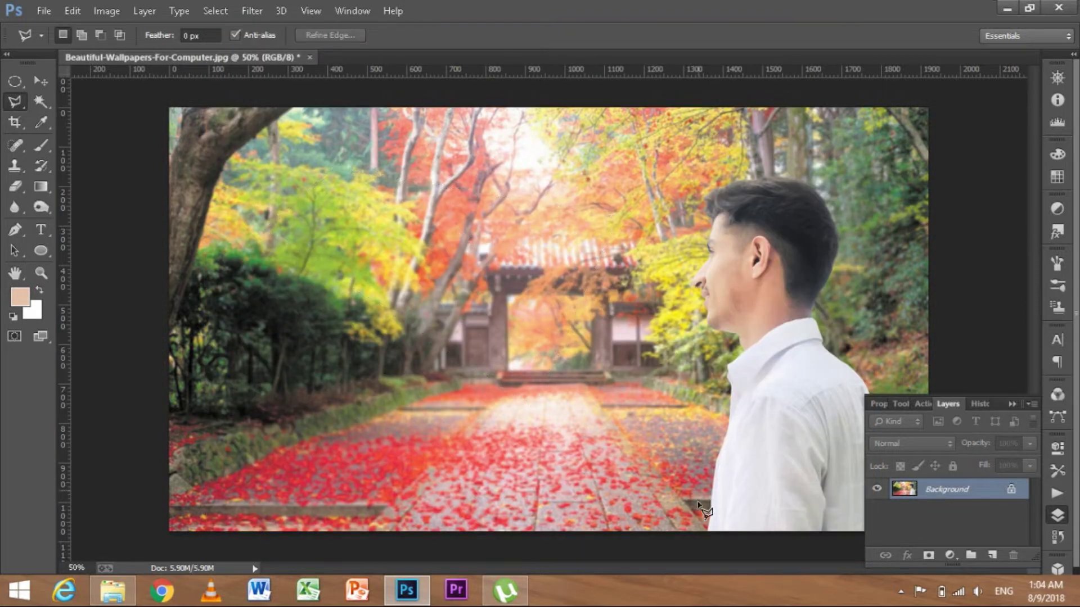
Start a Polygonal Lasso outline down the edge of the man's shirt.
click(710, 524)
click(715, 400)
click(731, 333)
Finish the outline around the man's white shirt, closing it into a selection.
click(813, 309)
click(845, 337)
click(905, 548)
click(779, 562)
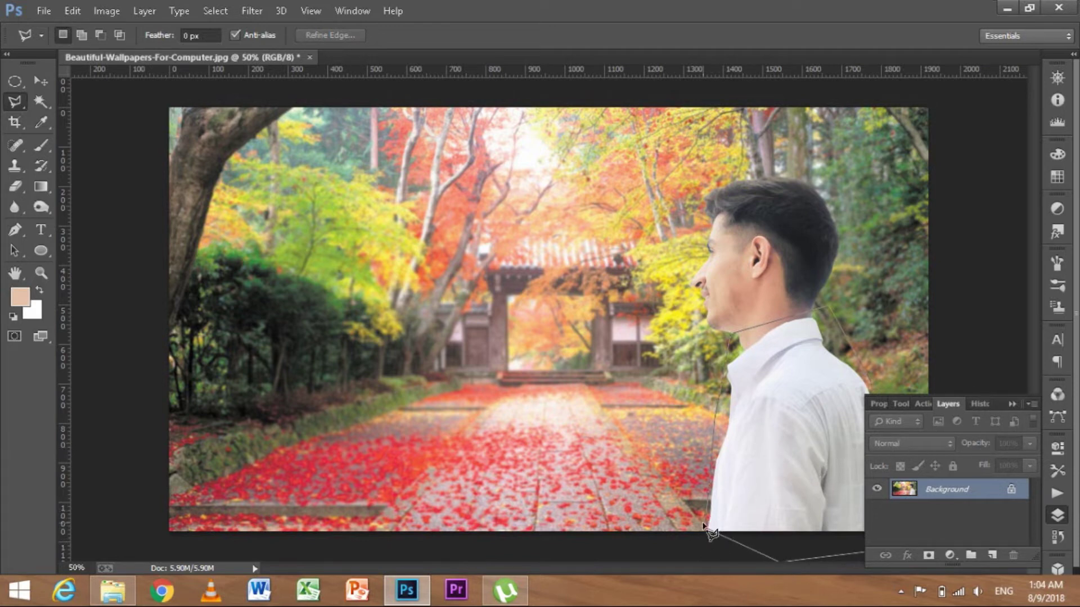
click(711, 528)
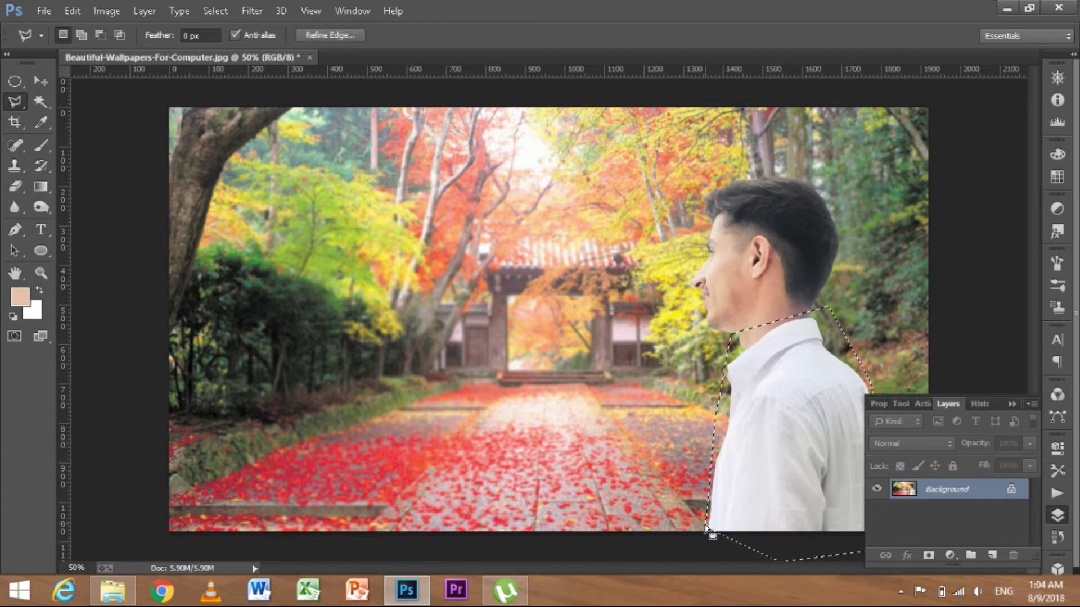
click(1011, 404)
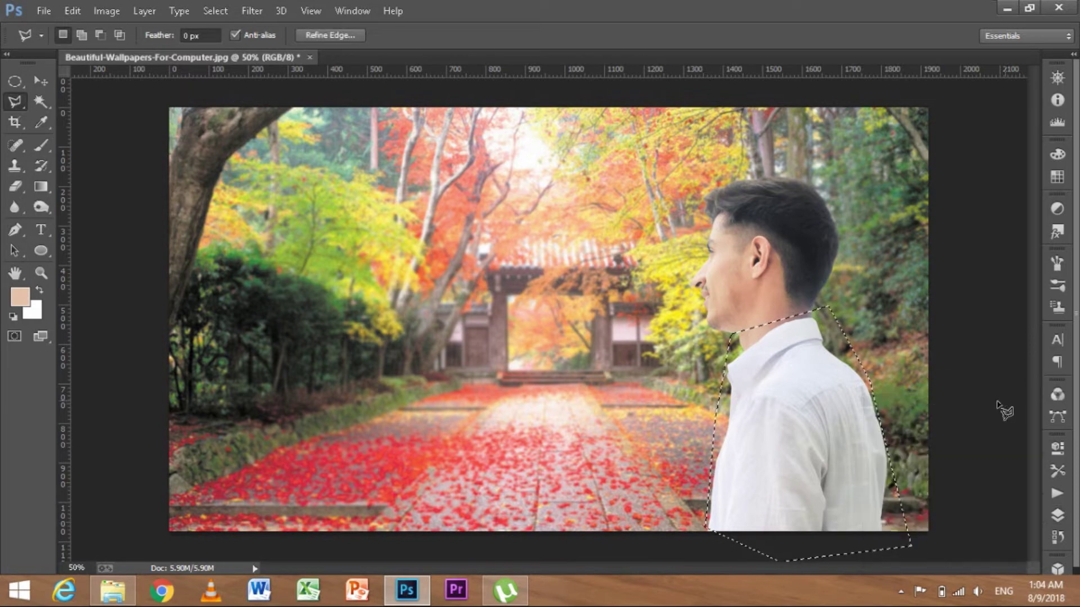
click(115, 16)
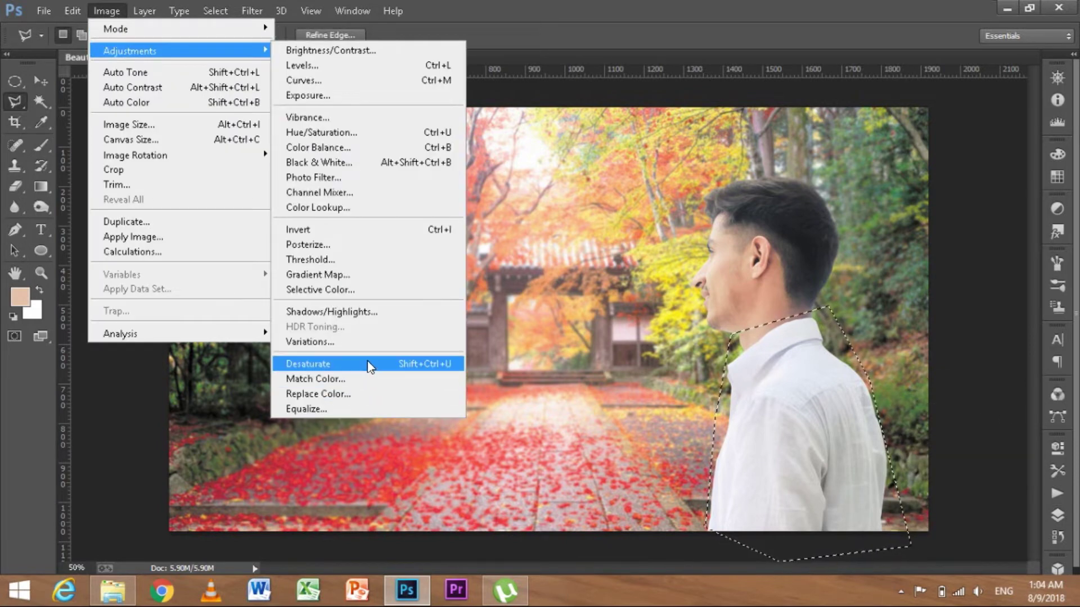
Tint the shirt with More Blue twice in Variations and apply it.
click(360, 342)
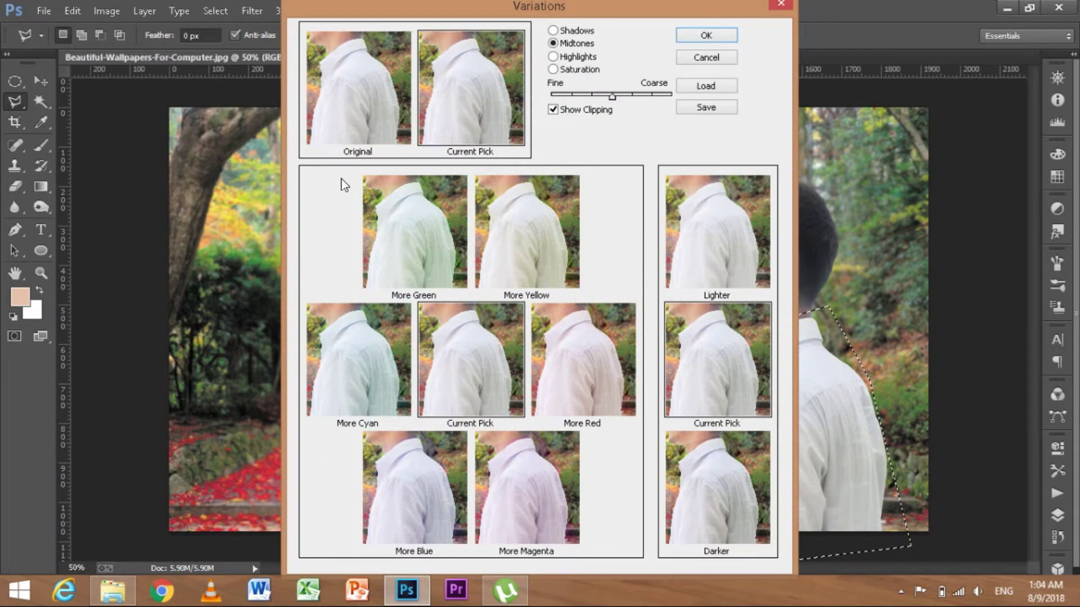
click(400, 482)
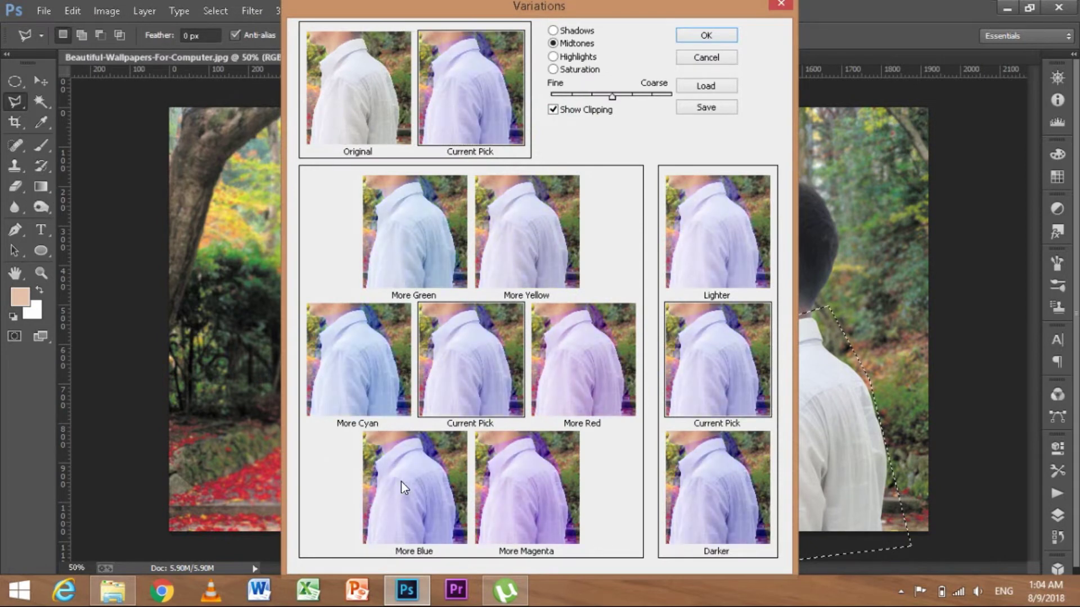
click(400, 481)
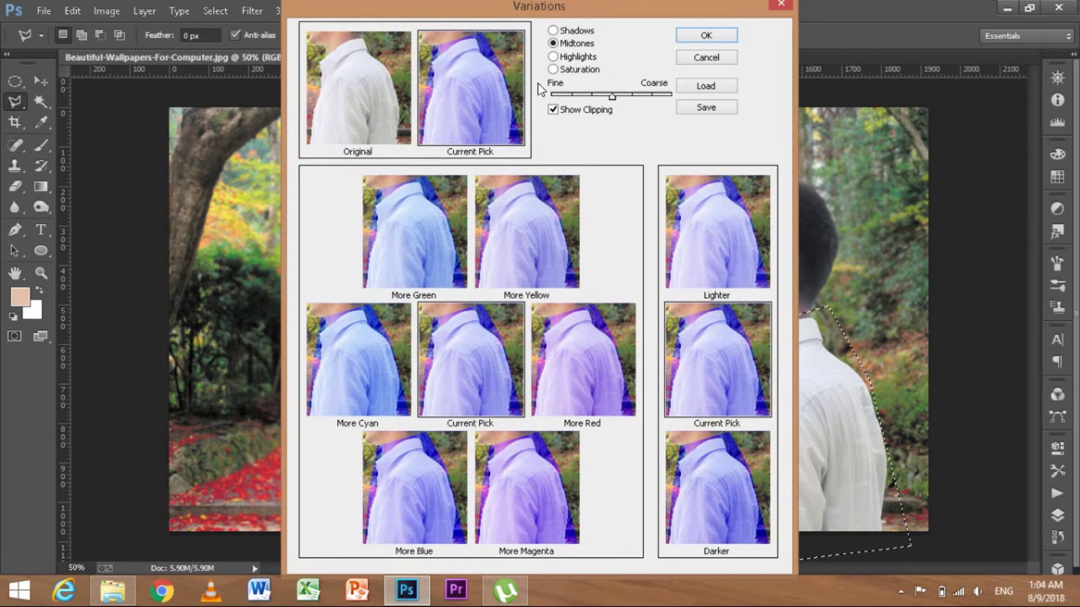
click(707, 33)
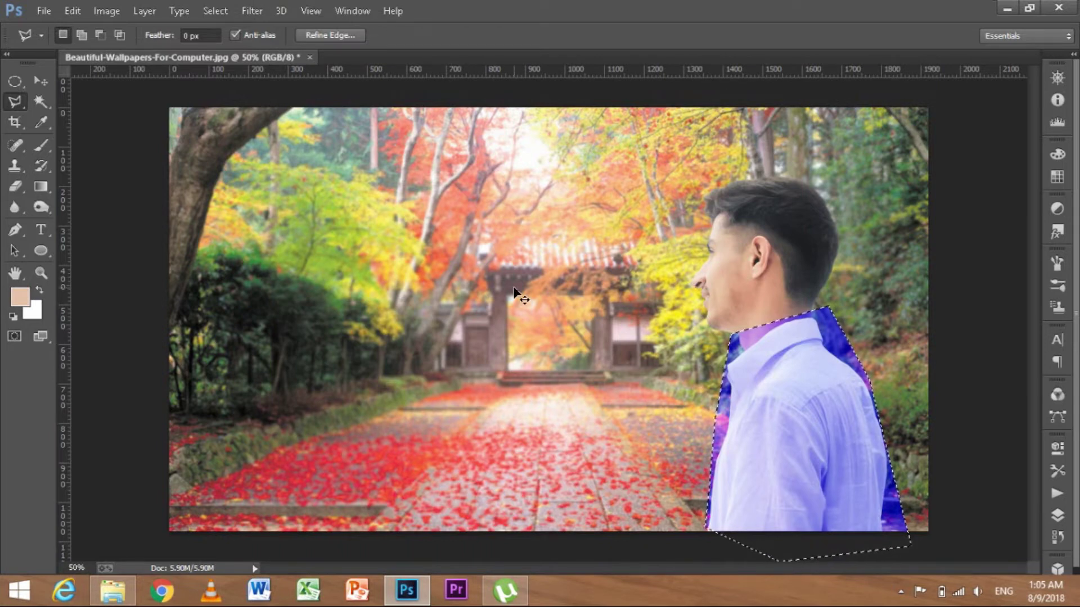
Deselect the shirt and undo the blue tint so it is white again.
key(ctrl+d)
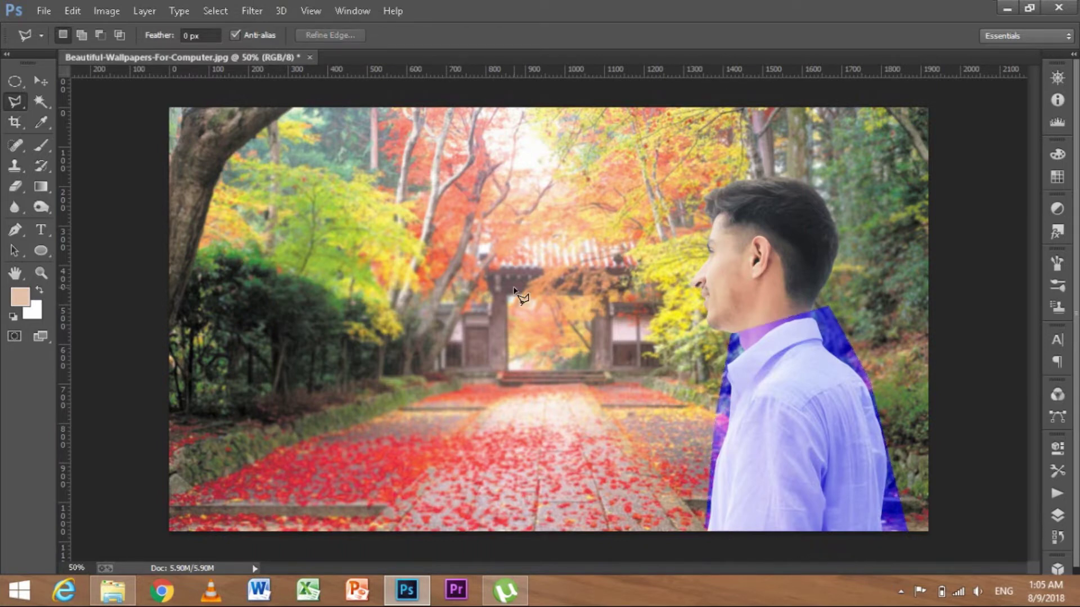
key(ctrl+alt+z)
key(ctrl+alt+z)
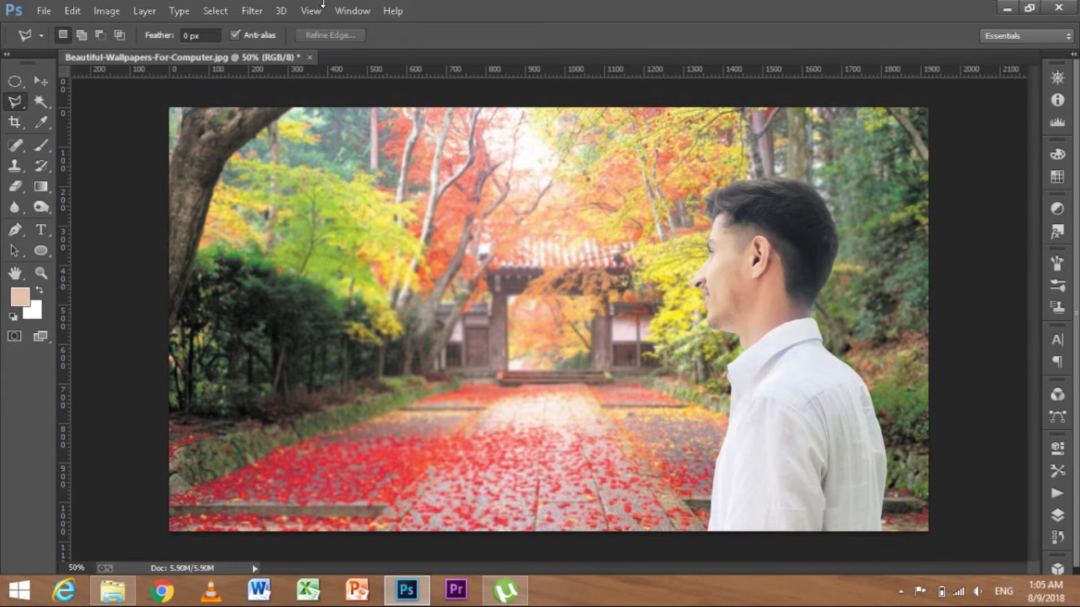
click(106, 11)
mouse_move(130, 50)
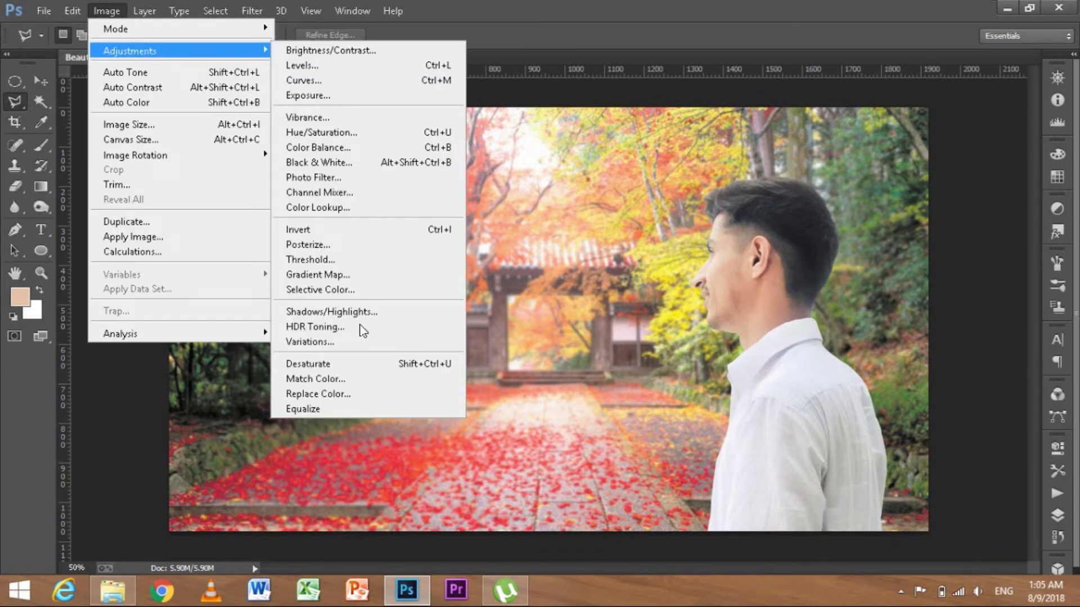
Try lighter, darker, green, cyan, magenta and red variations, then reset to Original and close.
click(338, 342)
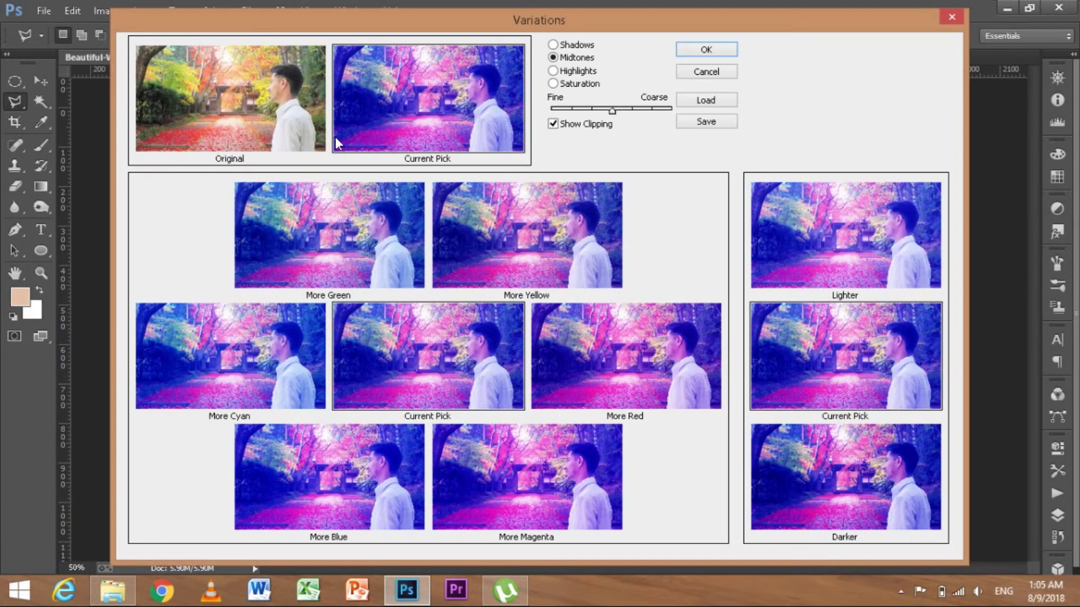
click(292, 123)
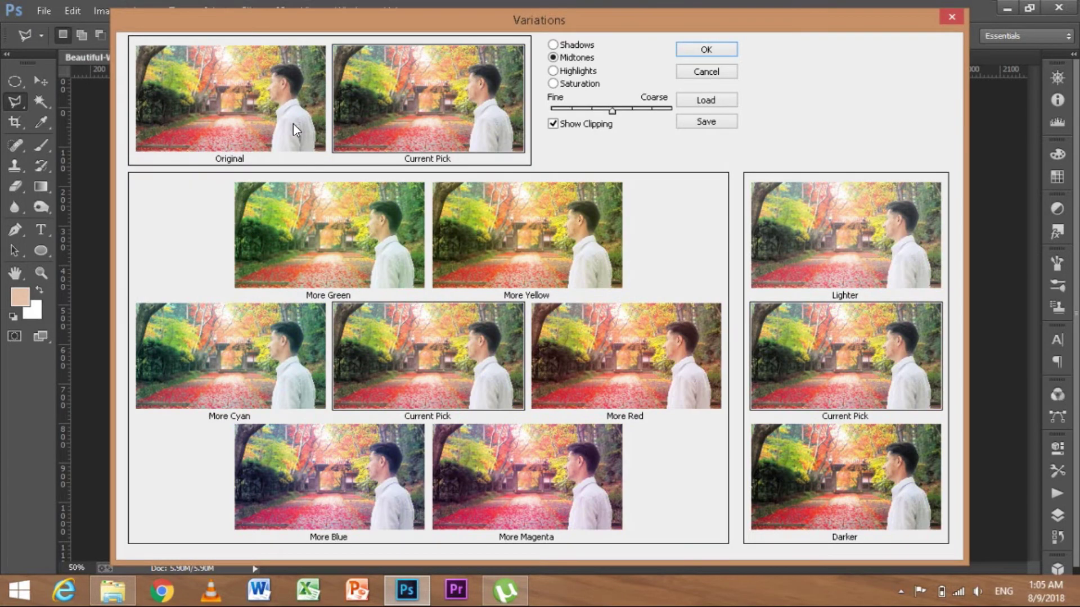
click(783, 257)
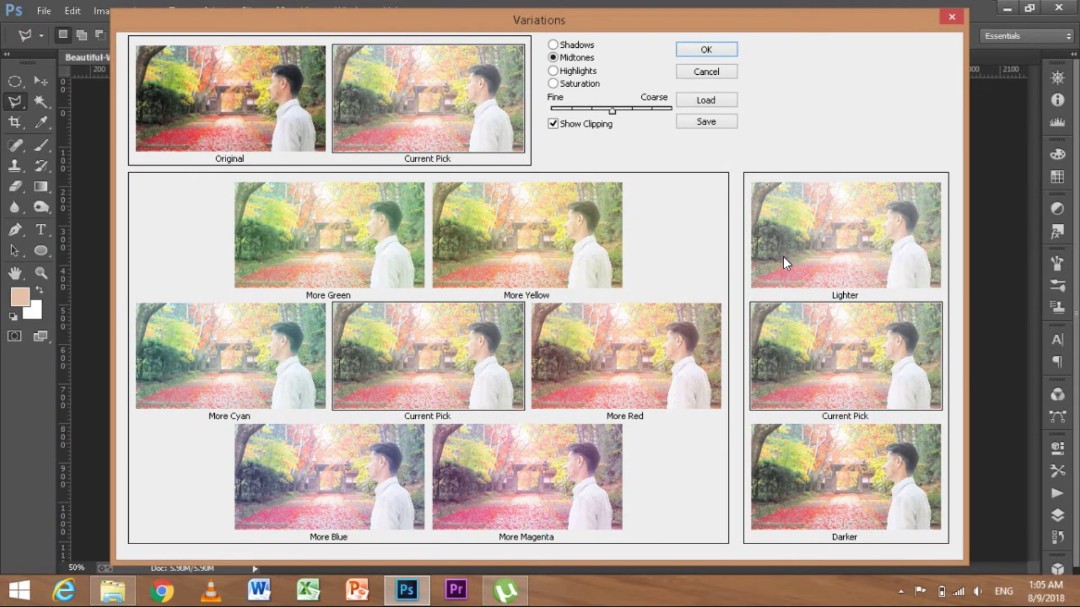
click(839, 459)
click(248, 228)
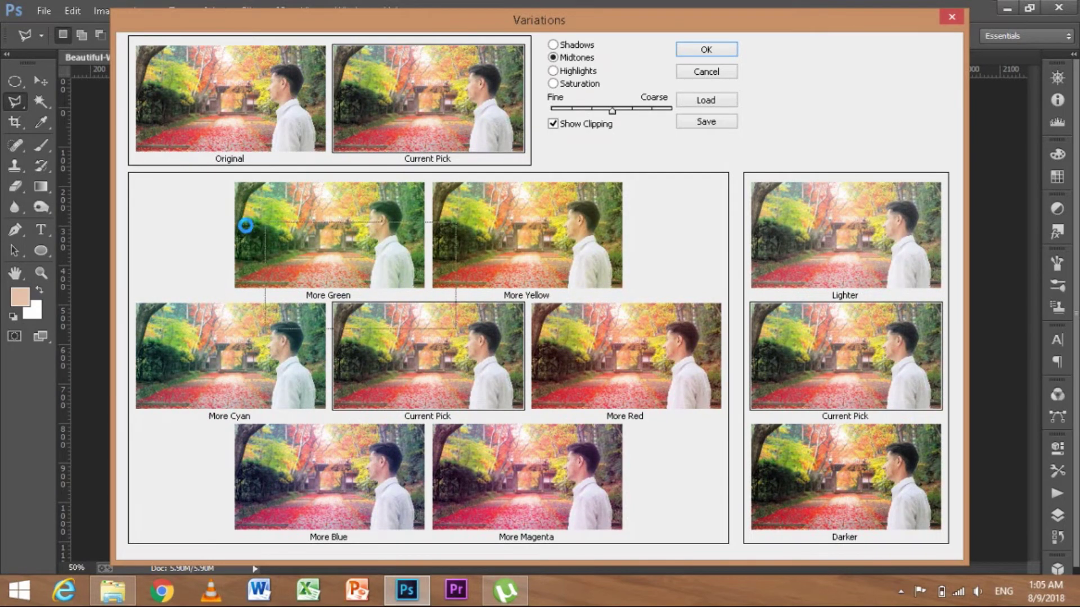
click(231, 383)
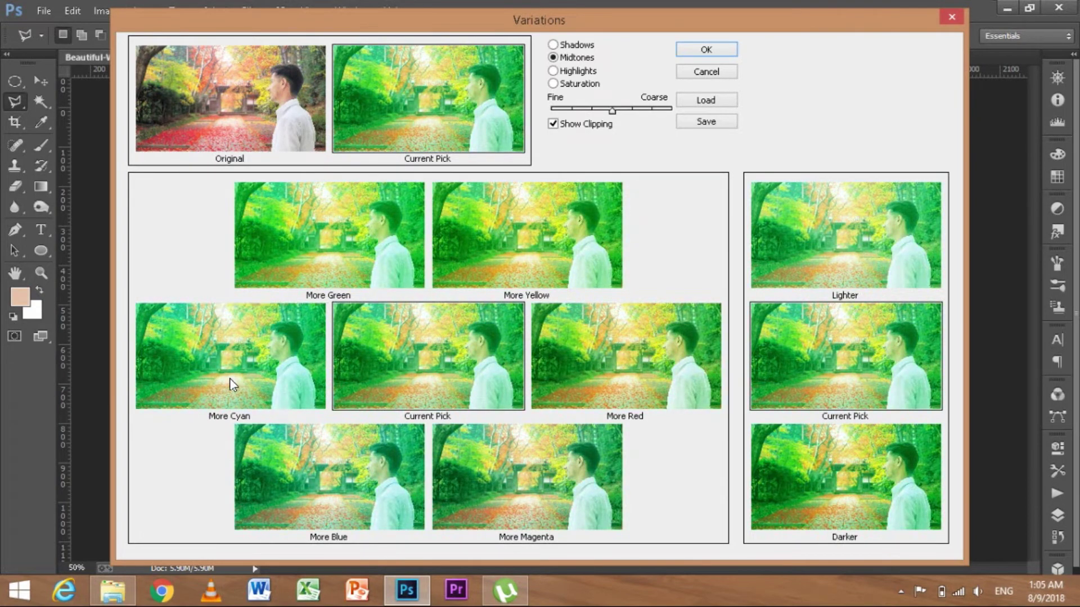
click(279, 483)
click(510, 509)
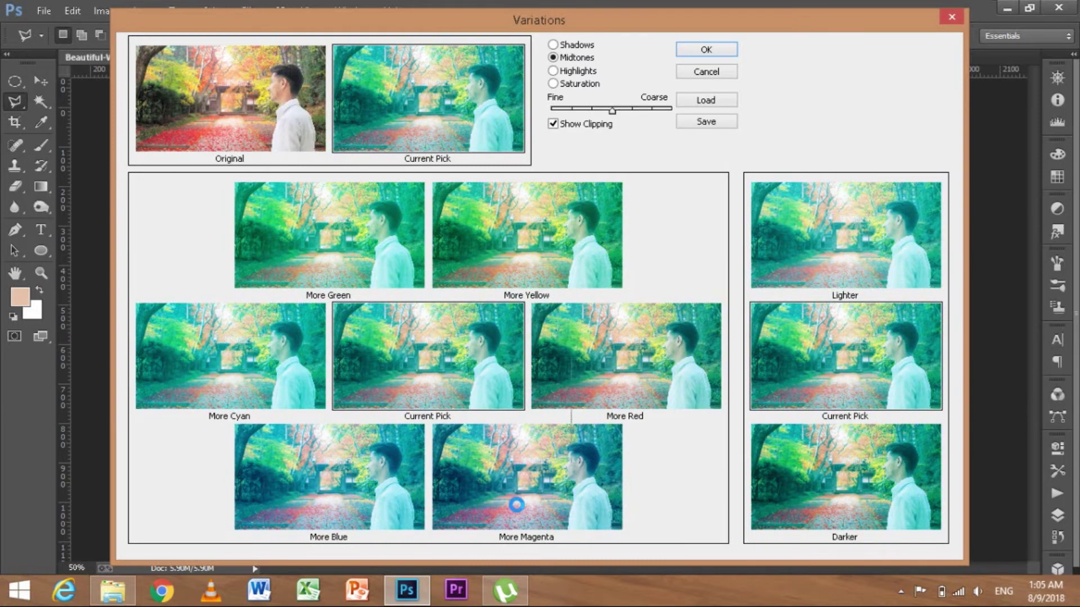
click(599, 362)
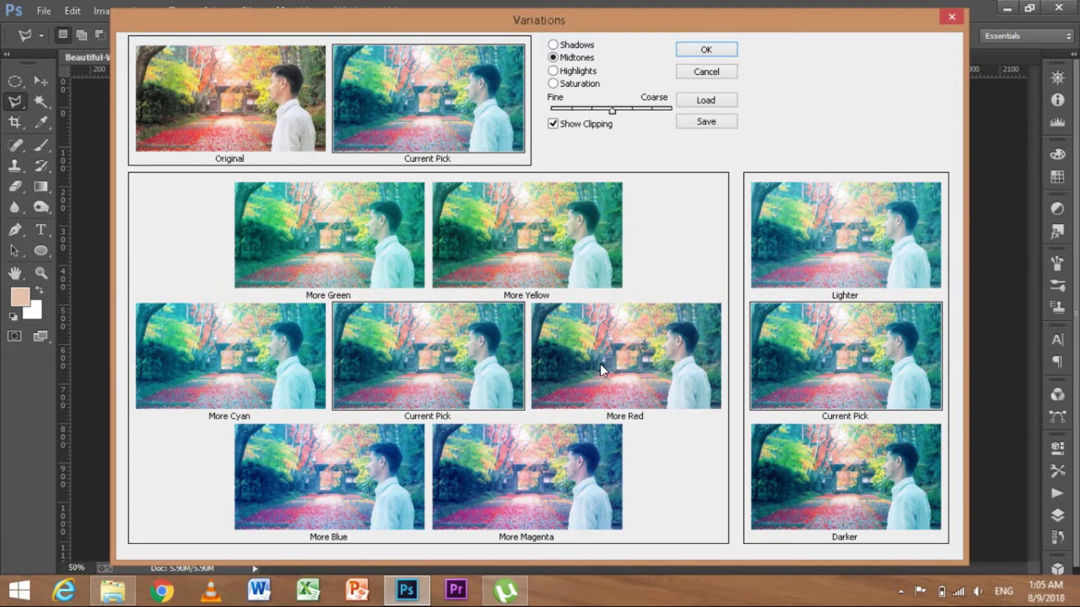
click(230, 122)
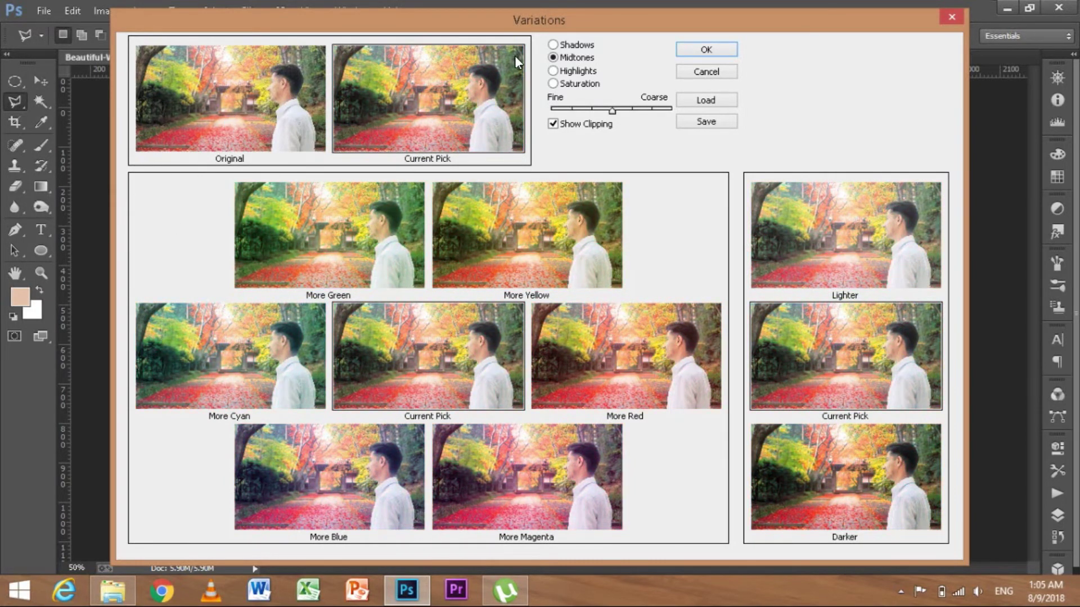
click(697, 51)
click(107, 11)
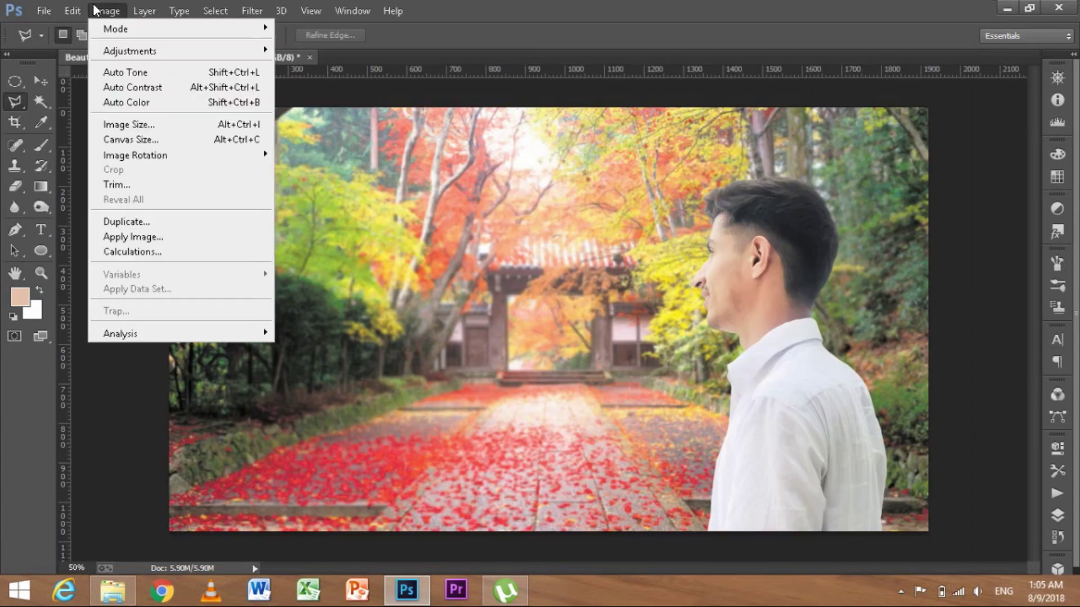
mouse_move(130, 51)
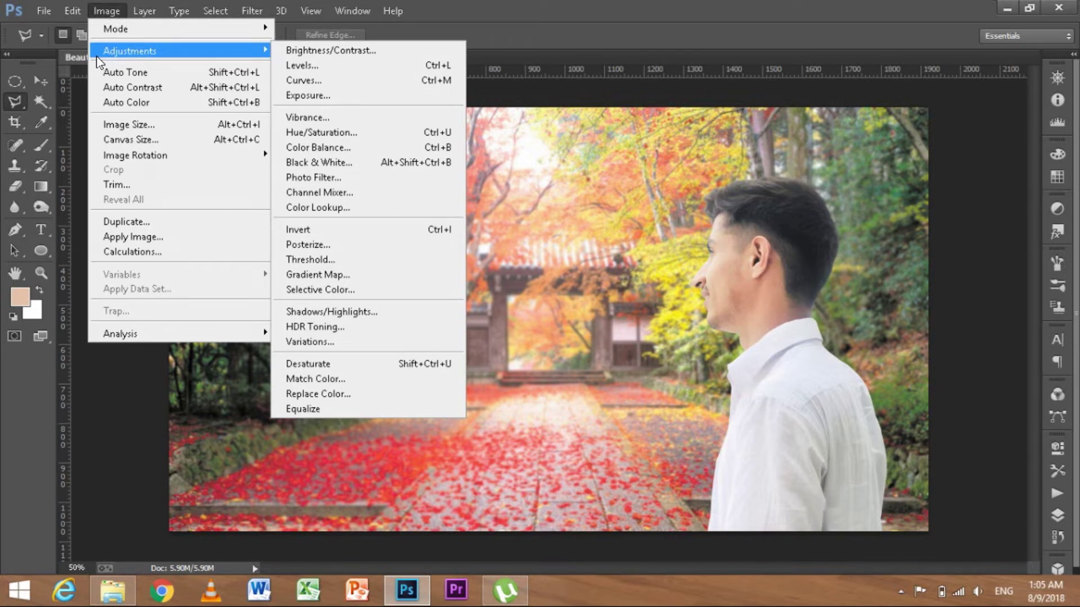
click(129, 124)
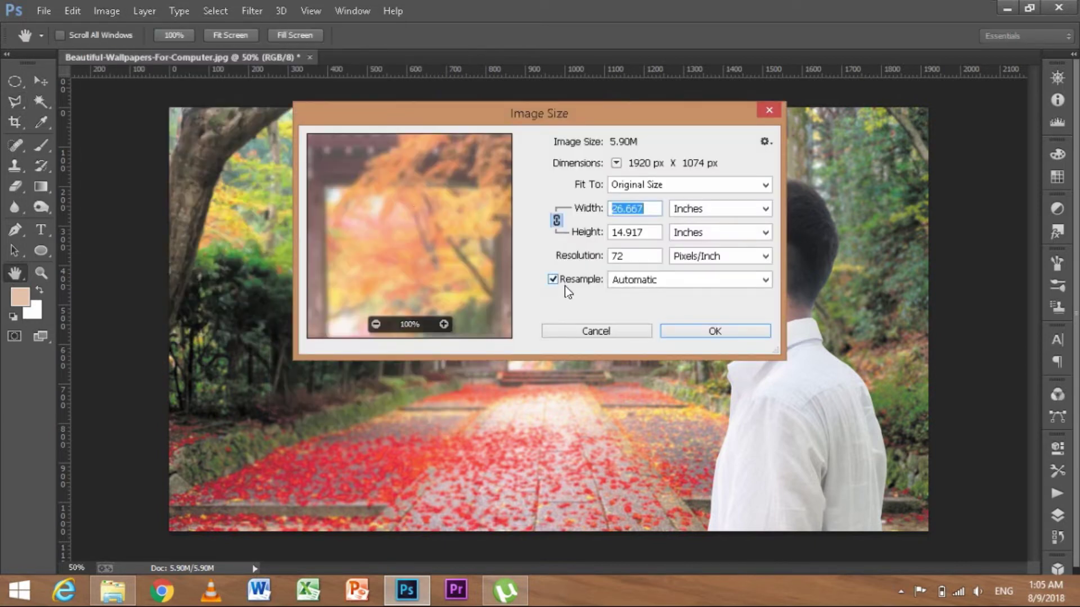
click(375, 325)
click(376, 325)
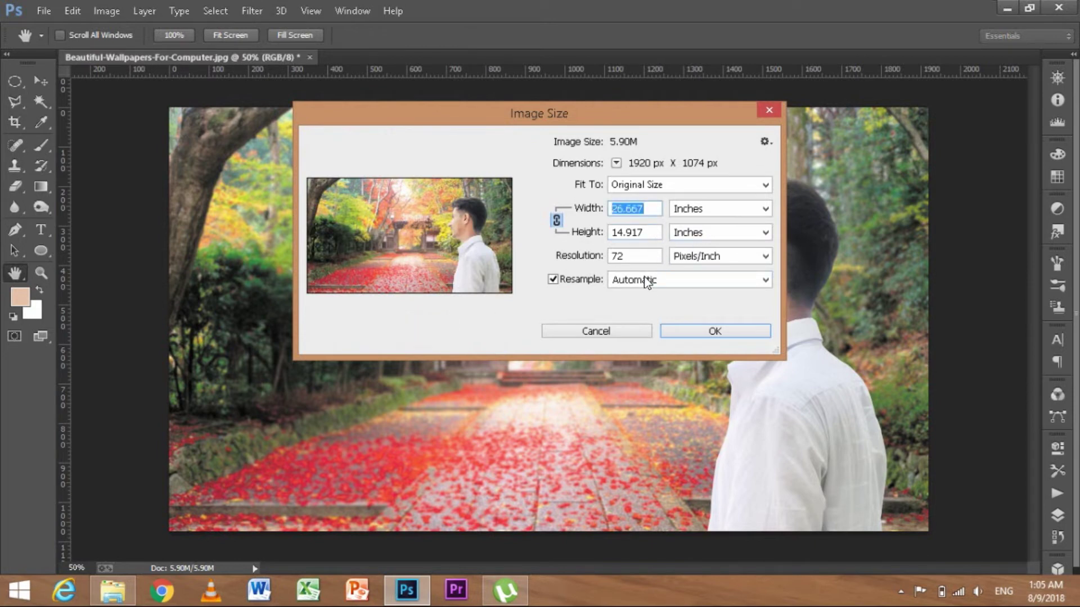
click(767, 213)
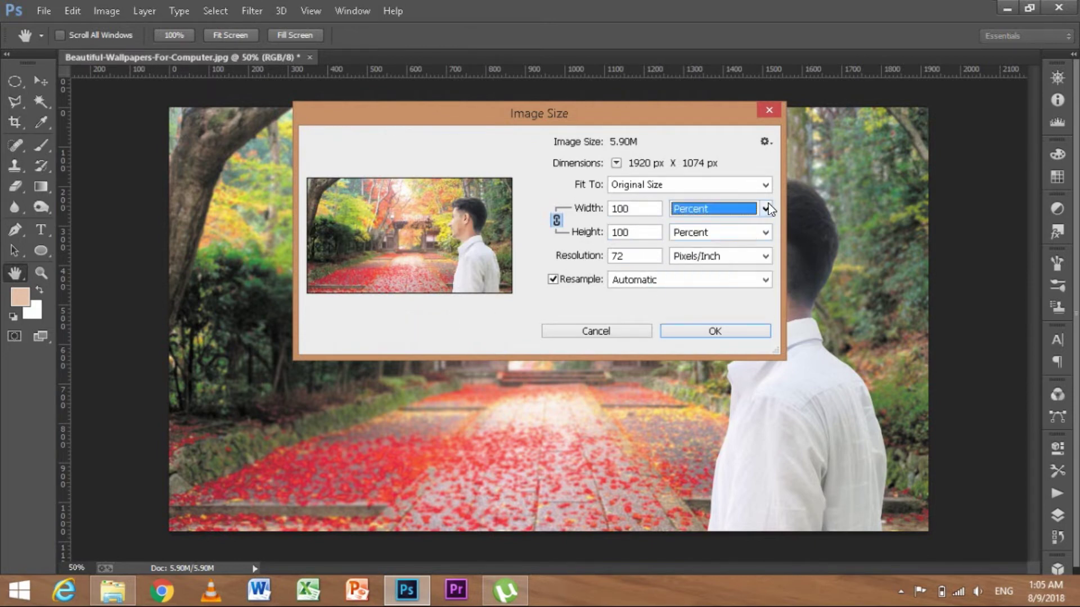
click(766, 209)
click(753, 236)
click(696, 332)
click(106, 11)
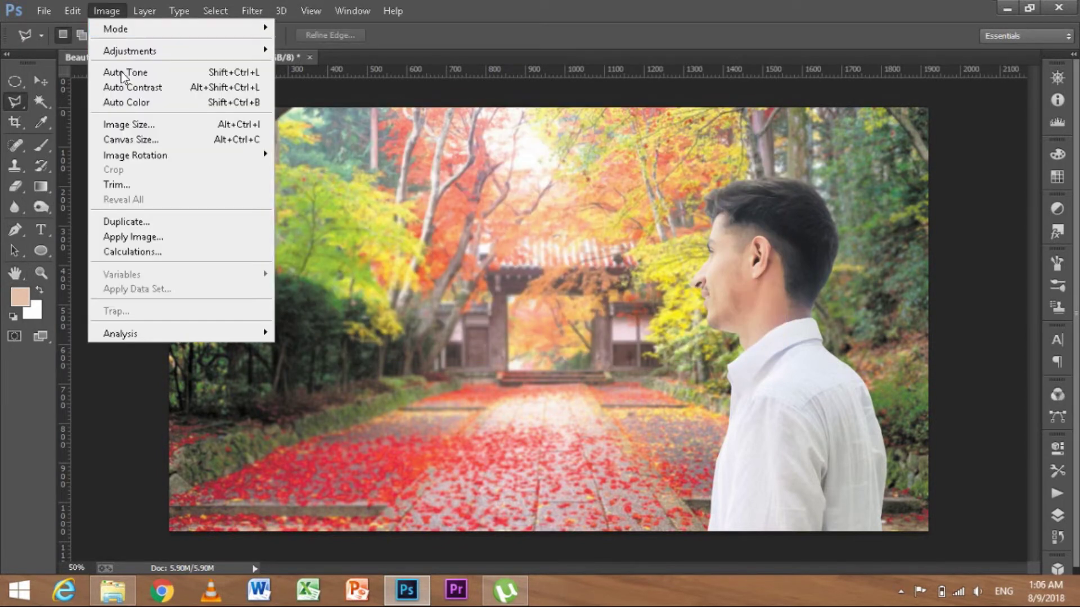
Resize the canvas to 2000 px wide by 1200 px high.
click(142, 140)
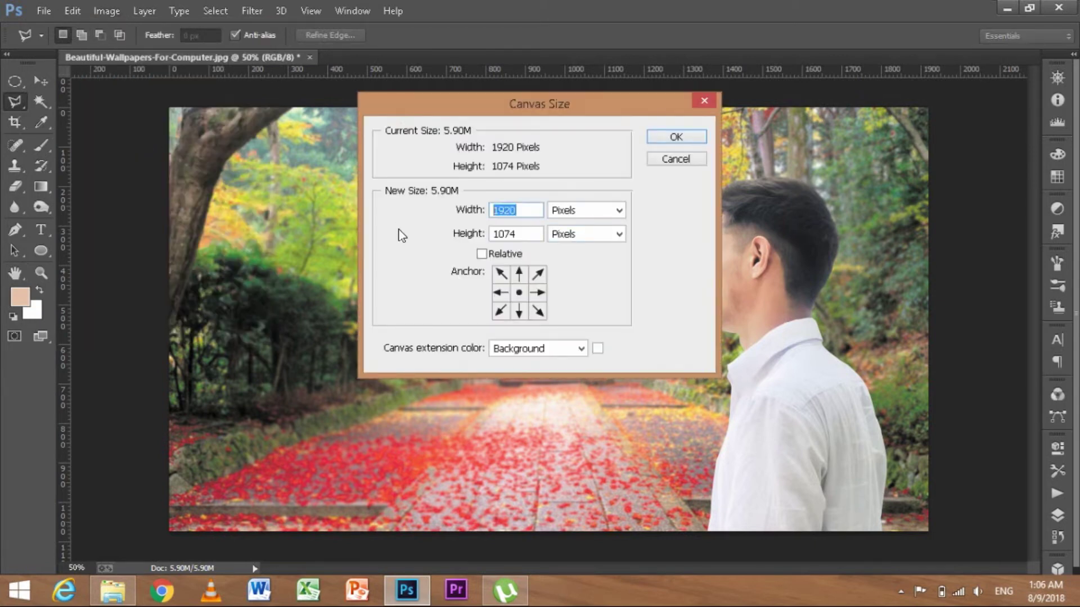
text(20)
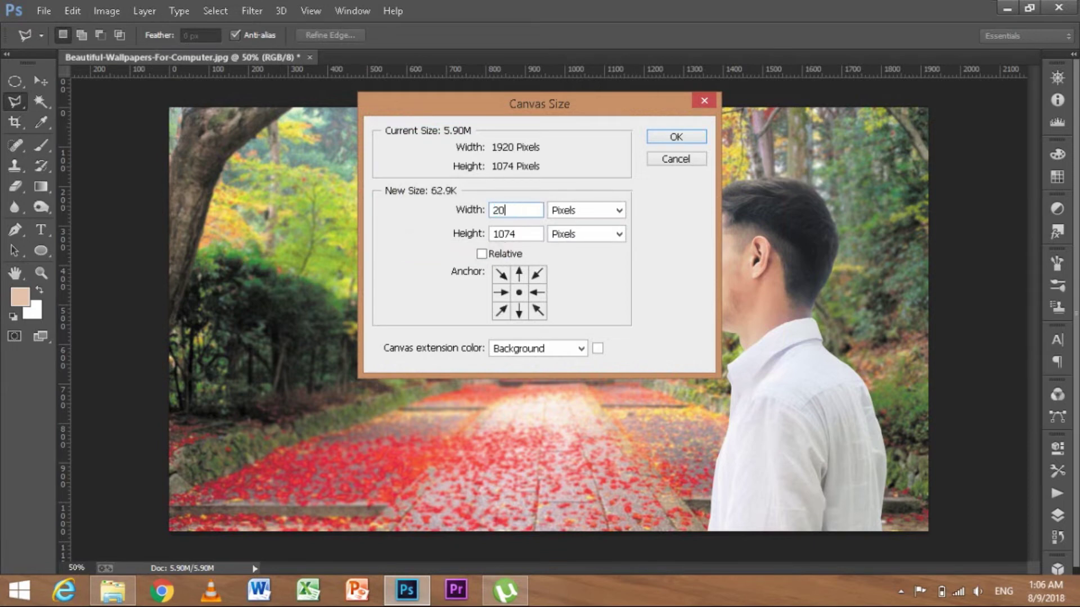
text(00)
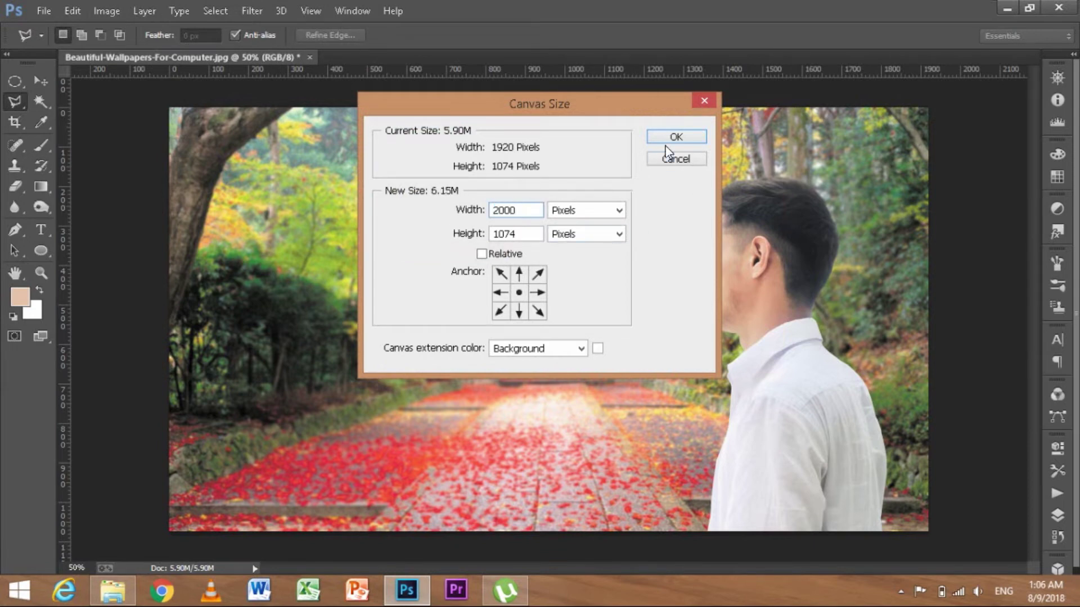
key(Tab)
text(12)
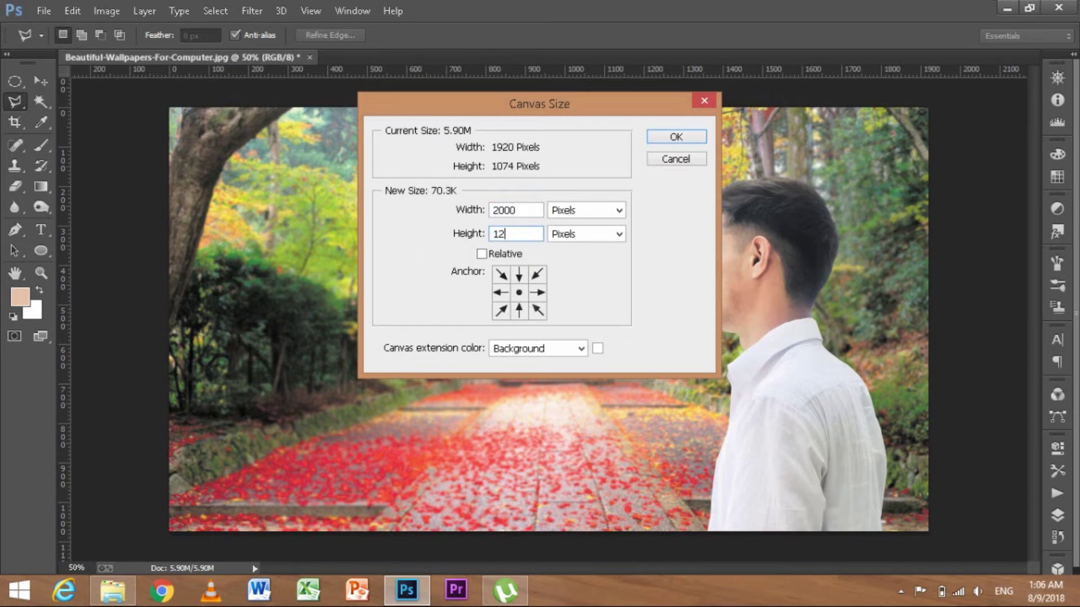
text(00)
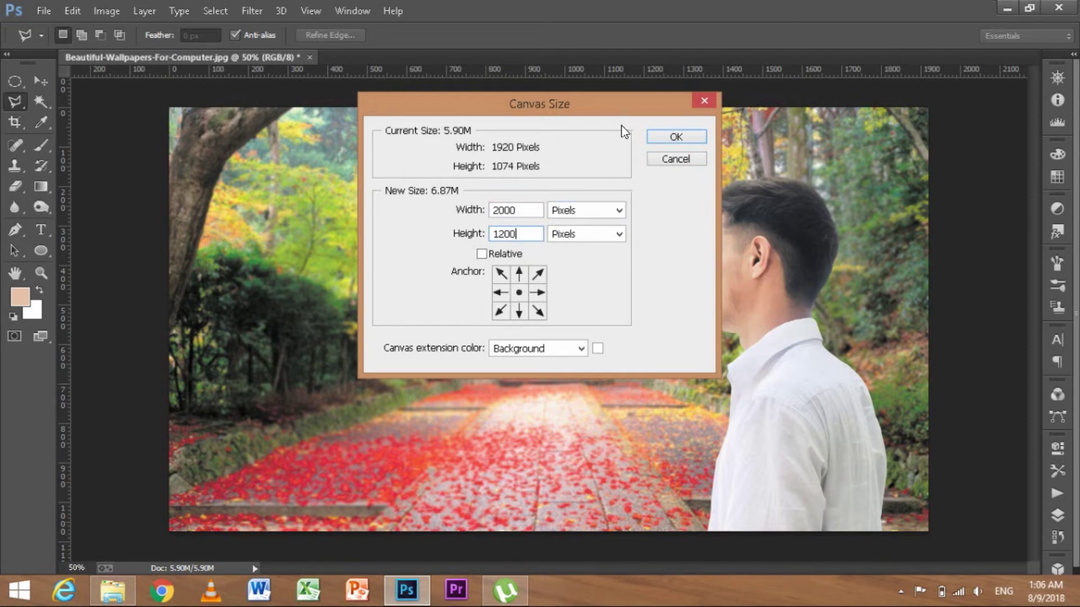
click(667, 139)
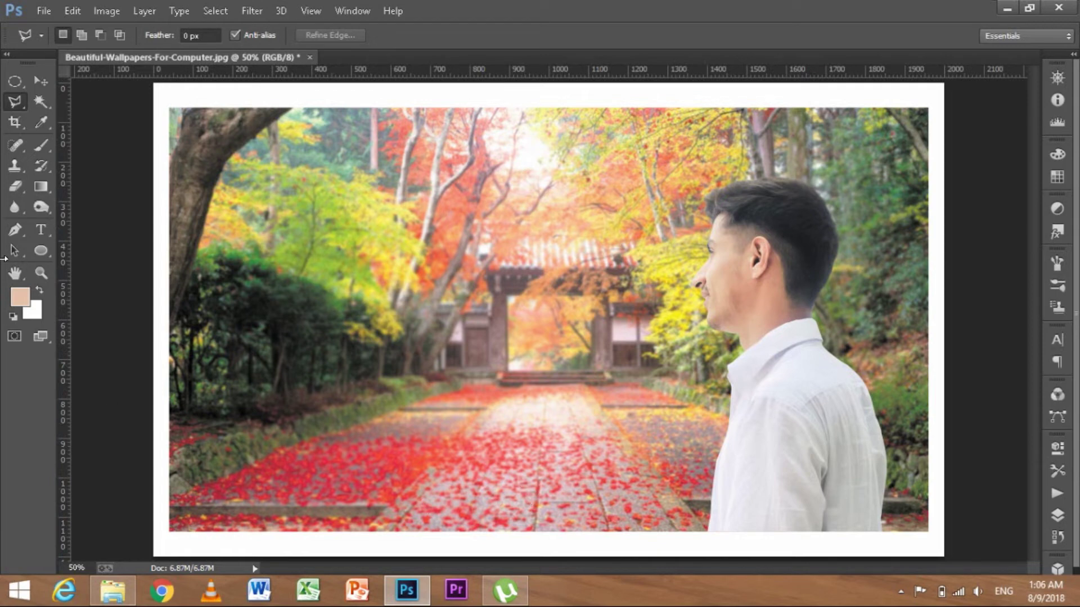
Choose the Content-Aware Spot Healing Brush at size 63 pixels.
click(22, 167)
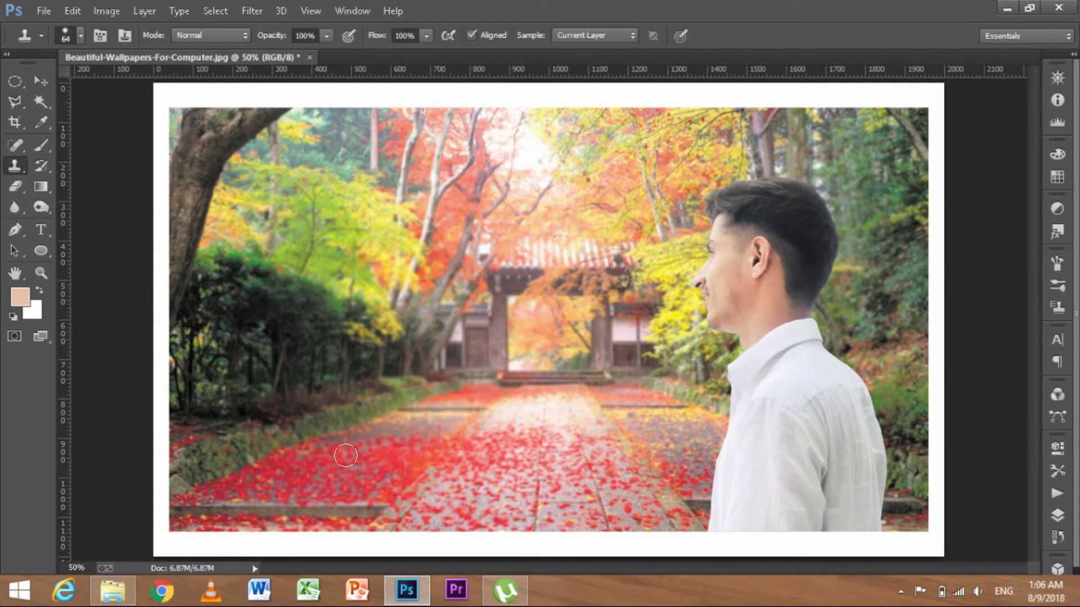
click(9, 149)
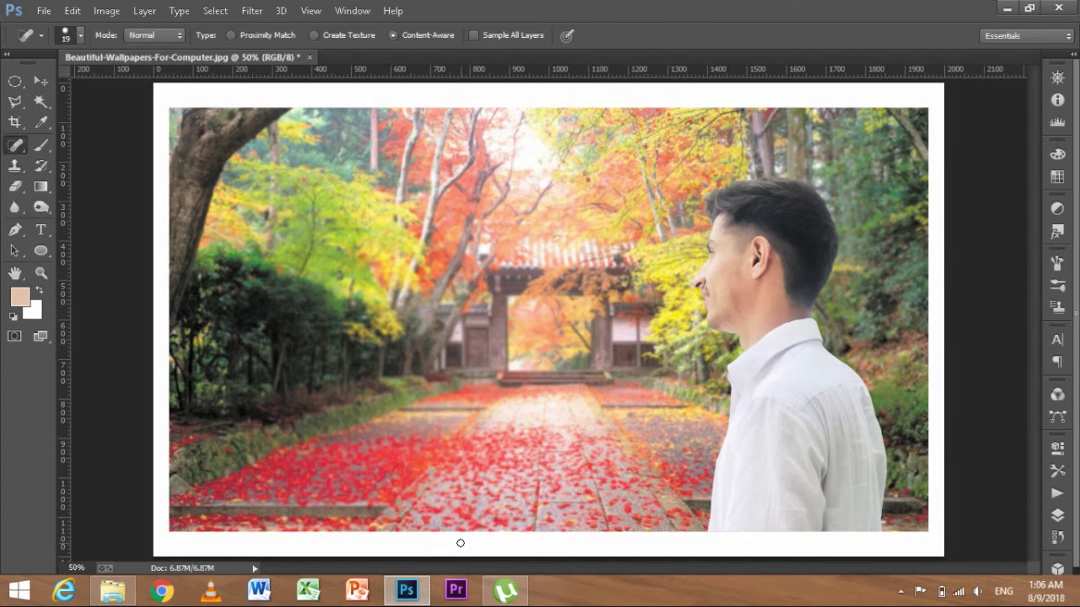
right_click(460, 503)
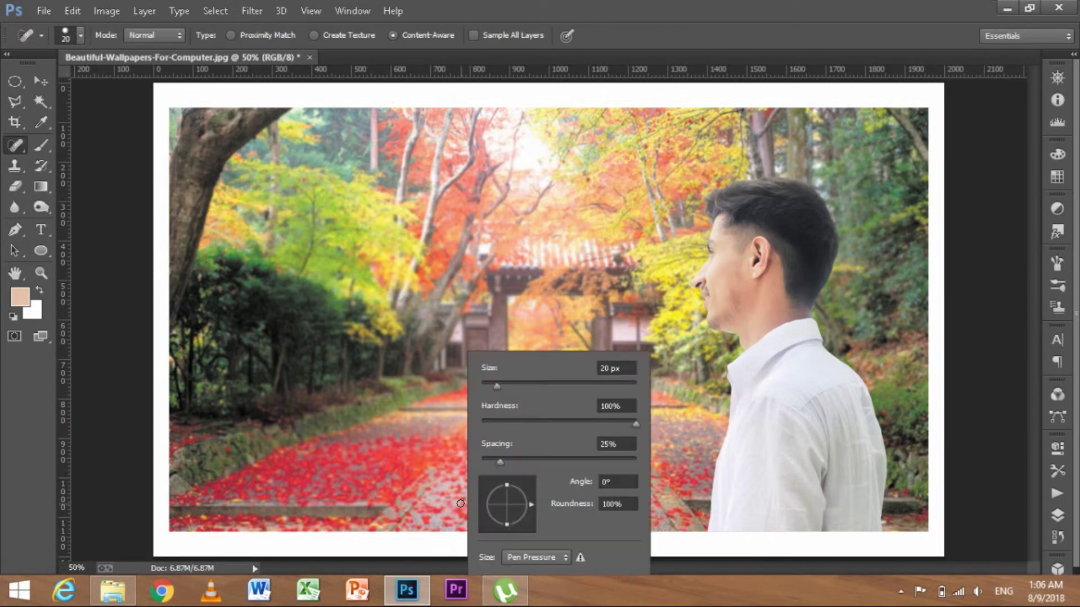
drag(517, 387, 528, 379)
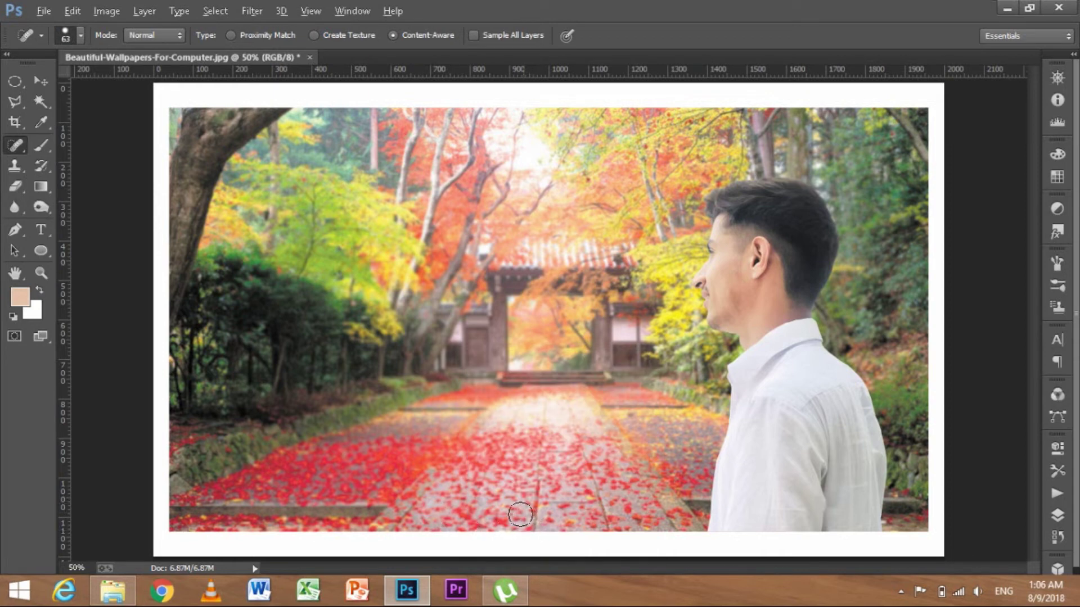
Paint healing strokes along the bottom white border and over a spot on the shirt.
mouse_move(492, 504)
mouse_down()
mouse_move(510, 527)
mouse_move(381, 546)
mouse_up()
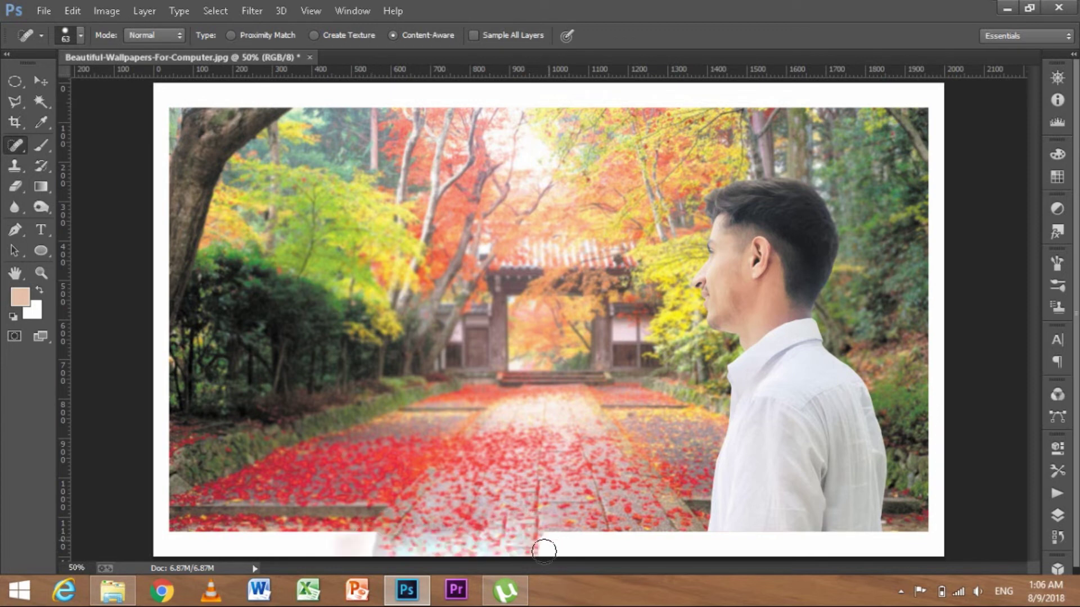
drag(523, 545, 697, 540)
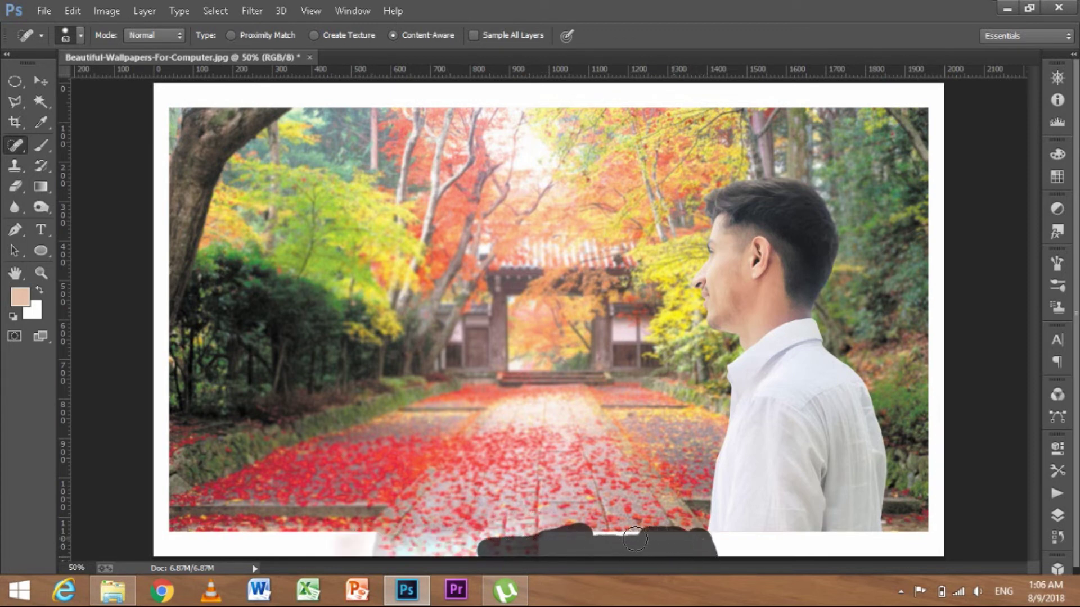
drag(697, 540, 591, 529)
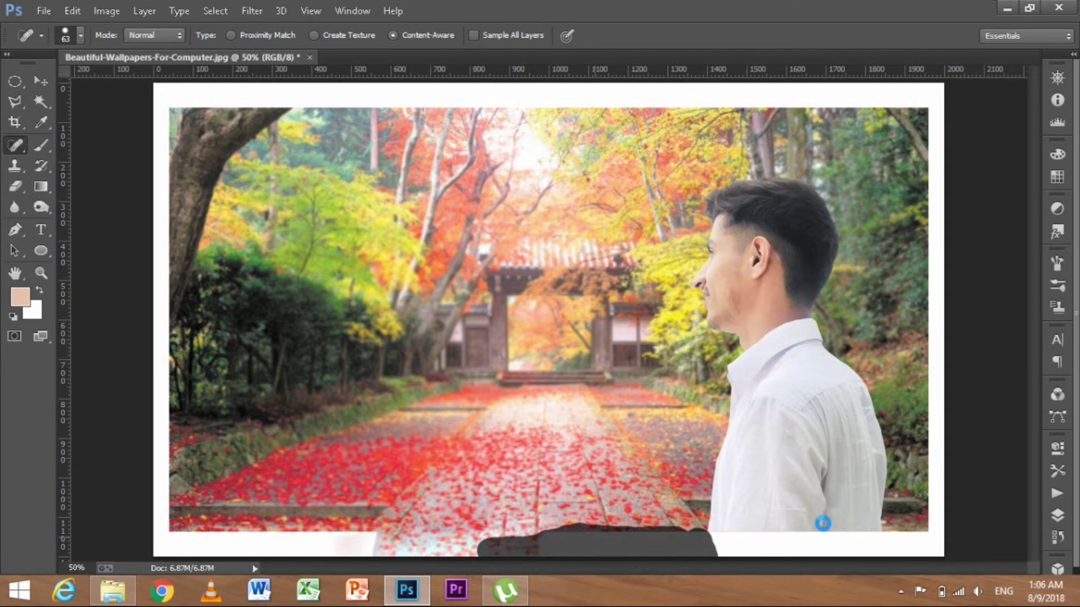
key(alt)
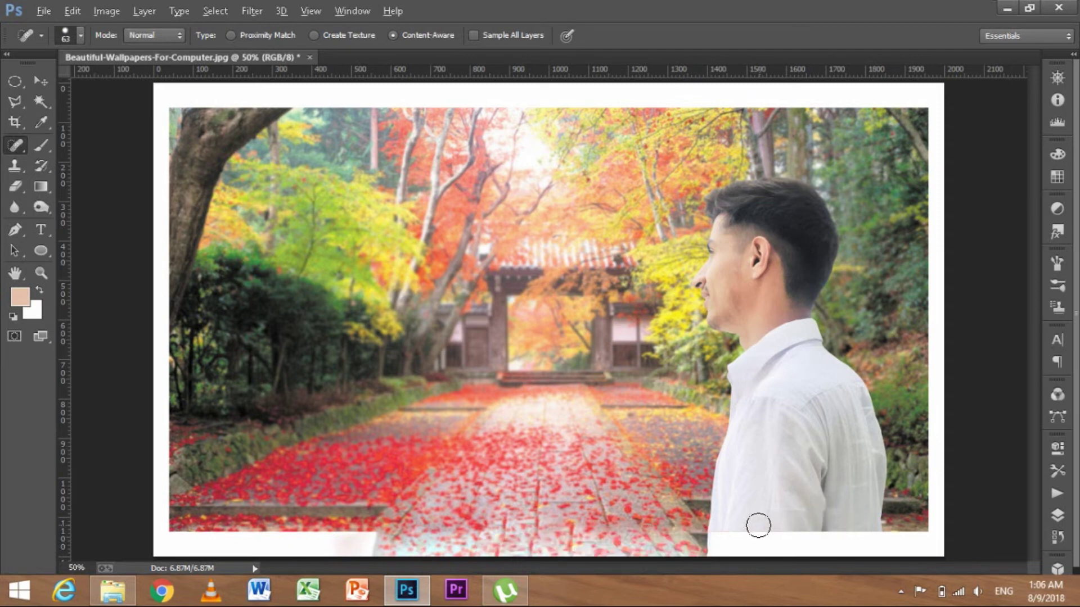
click(750, 500)
mouse_move(747, 551)
mouse_down()
mouse_move(712, 535)
mouse_move(752, 552)
mouse_move(912, 551)
mouse_move(903, 552)
mouse_move(938, 474)
mouse_move(928, 118)
mouse_move(945, 239)
mouse_up()
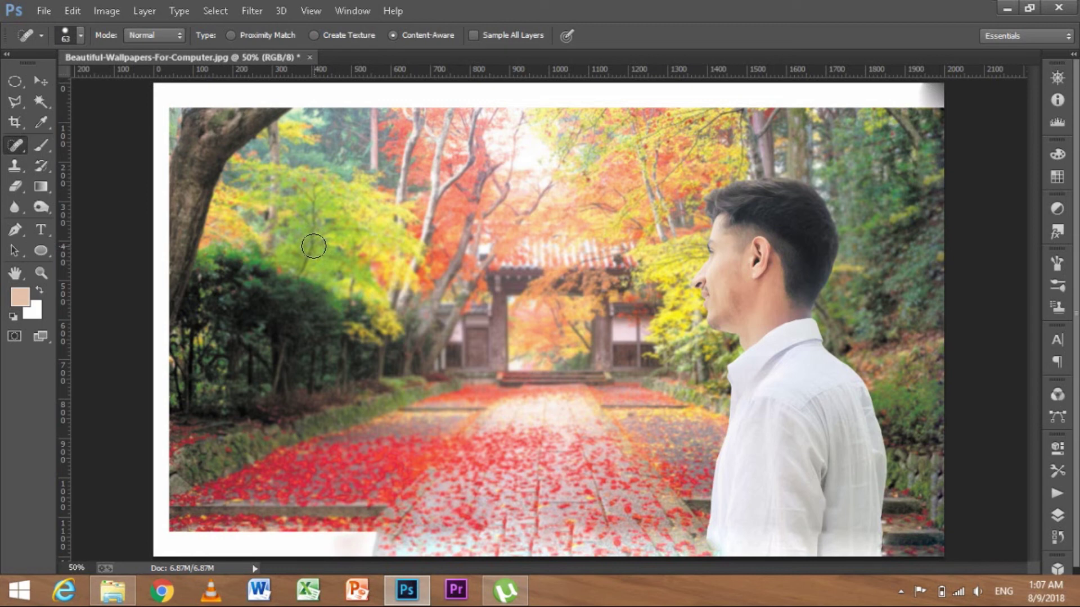
Dismiss the Image menu without choosing a command, then minimise Photoshop to reveal the desktop.
click(106, 12)
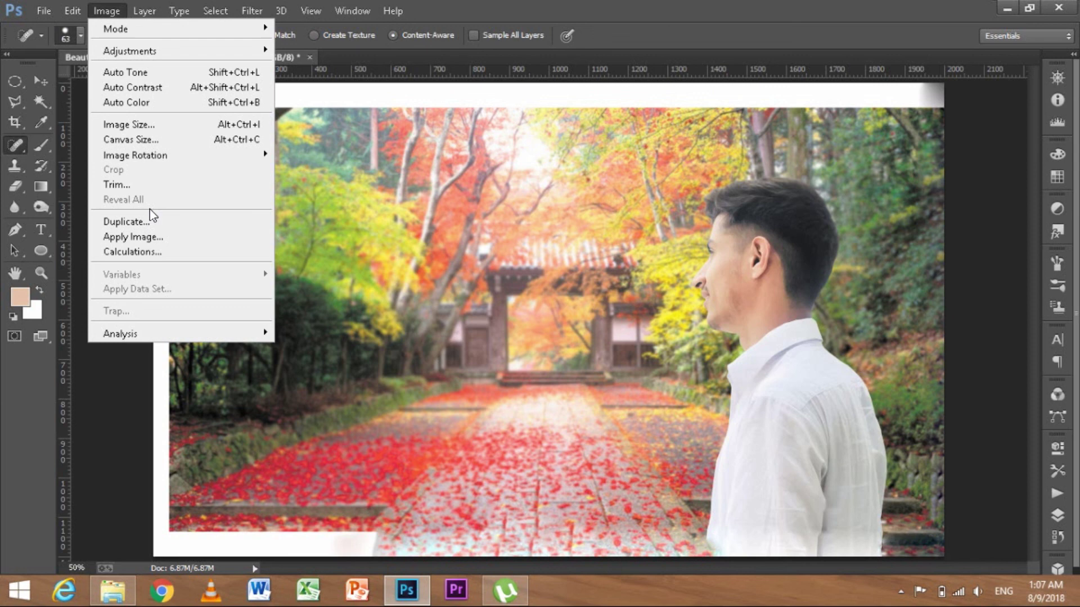
click(204, 363)
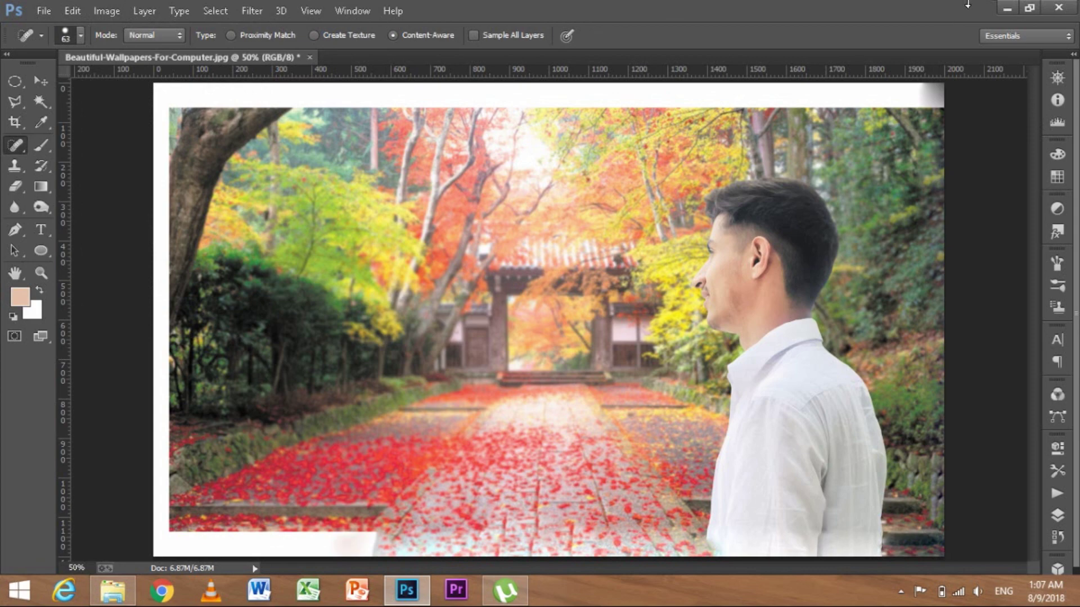
click(1000, 6)
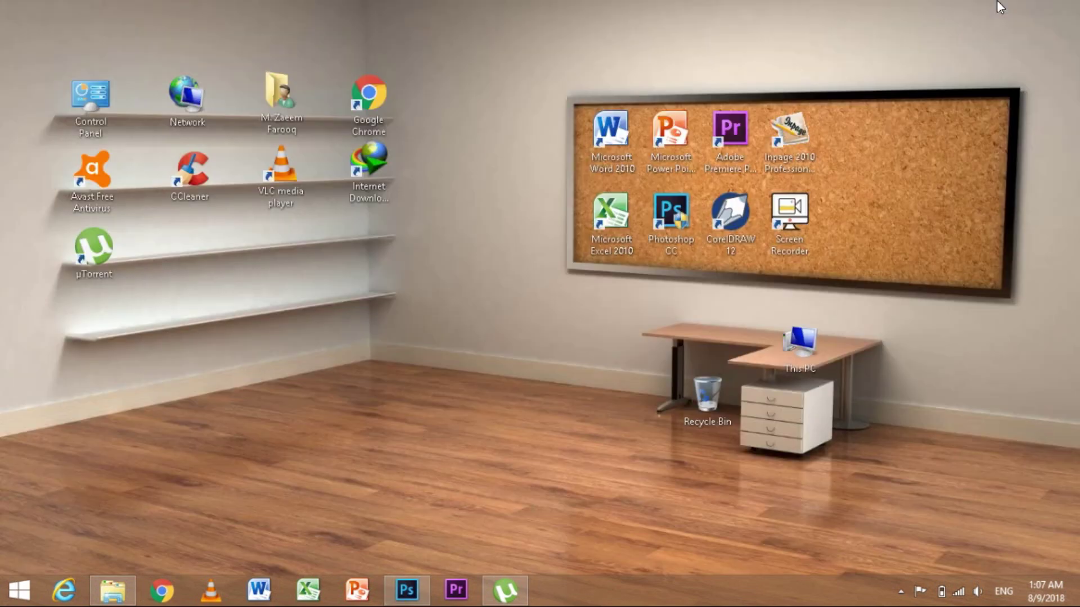